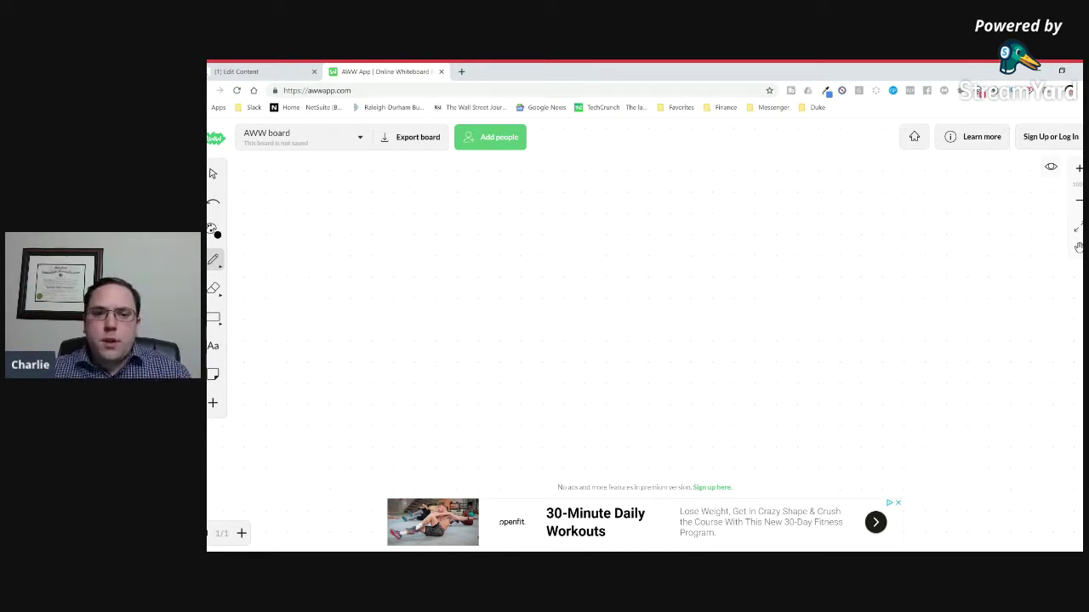
- Switch to the ManyChat flow and review the welcome message, its Get My Book! button and the contents of Send Message #1
{"action": "left_click", "coordinate": [274, 72]}
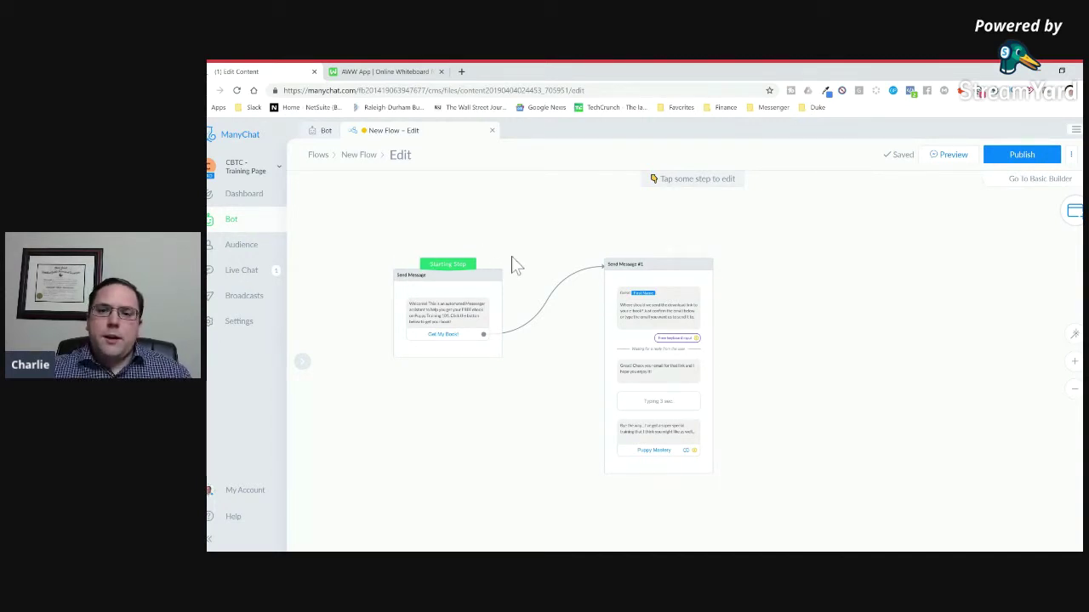
{"action": "scroll", "coordinate": [603, 229], "scroll_direction": "up", "scroll_amount": 3}
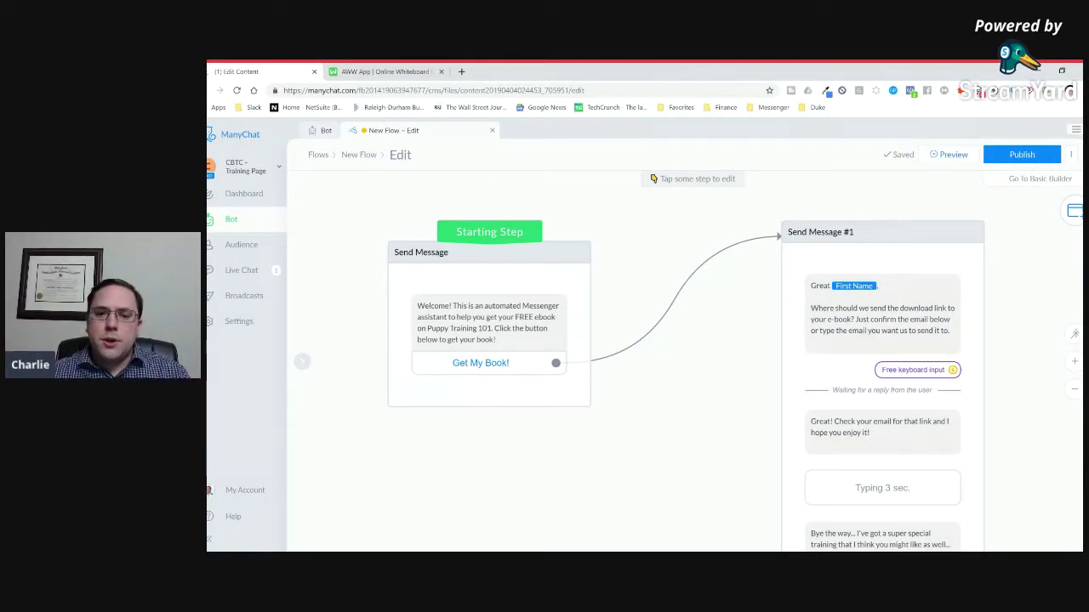
{"action": "left_click", "coordinate": [482, 313]}
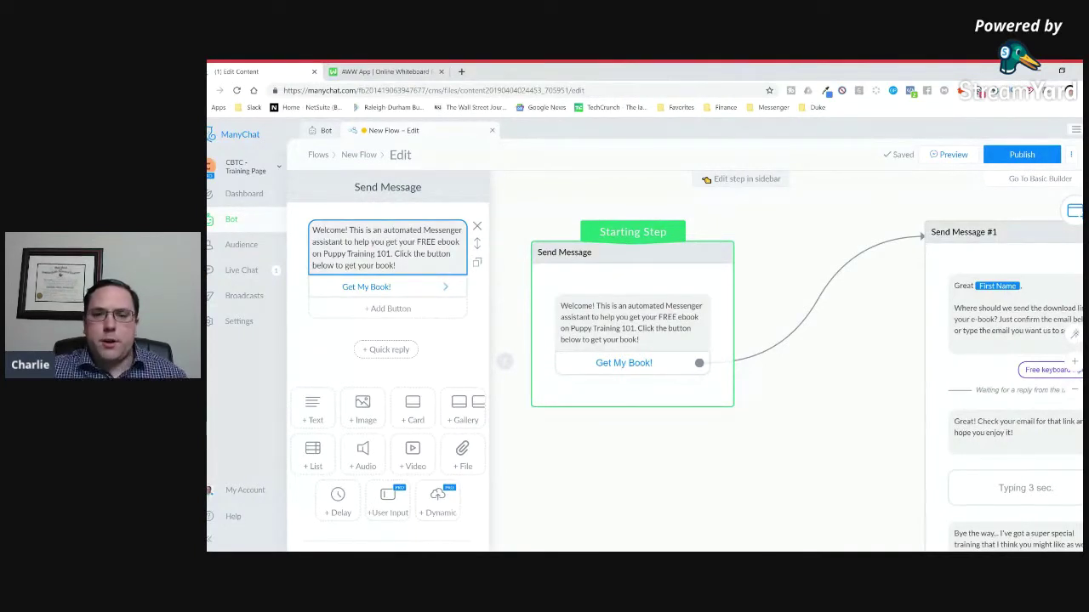
{"action": "left_click", "coordinate": [379, 288]}
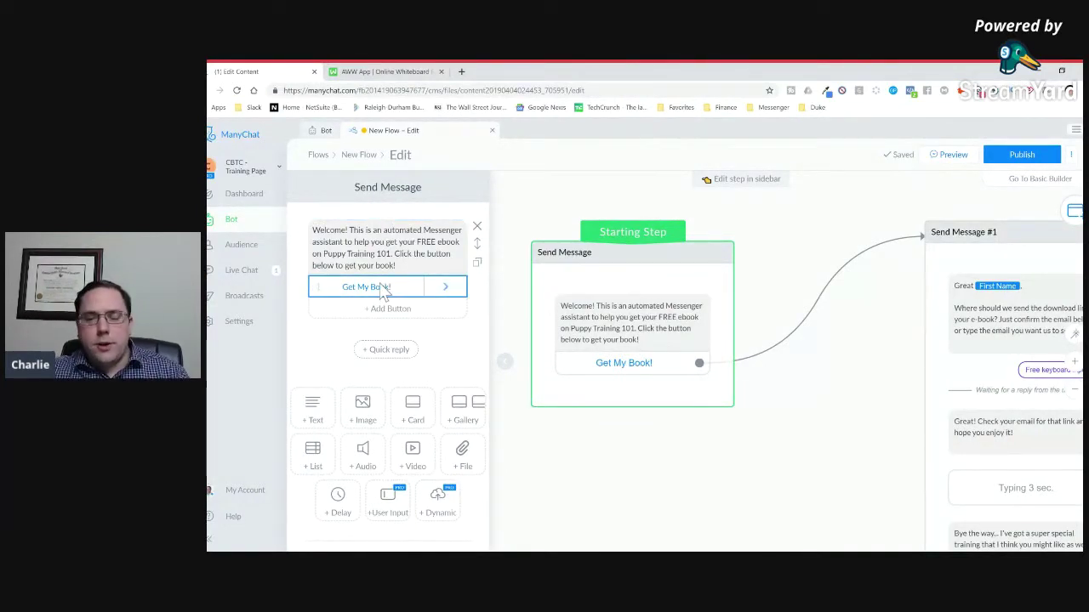
{"action": "left_click_drag", "start_coordinate": [895, 375], "coordinate": [699, 375]}
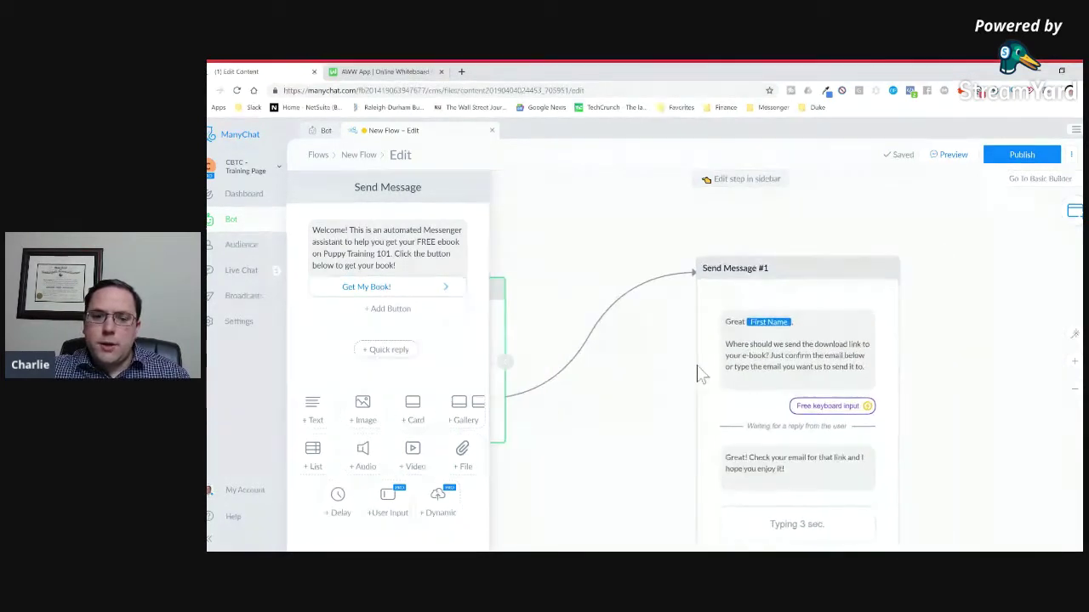
{"action": "left_click", "coordinate": [823, 335]}
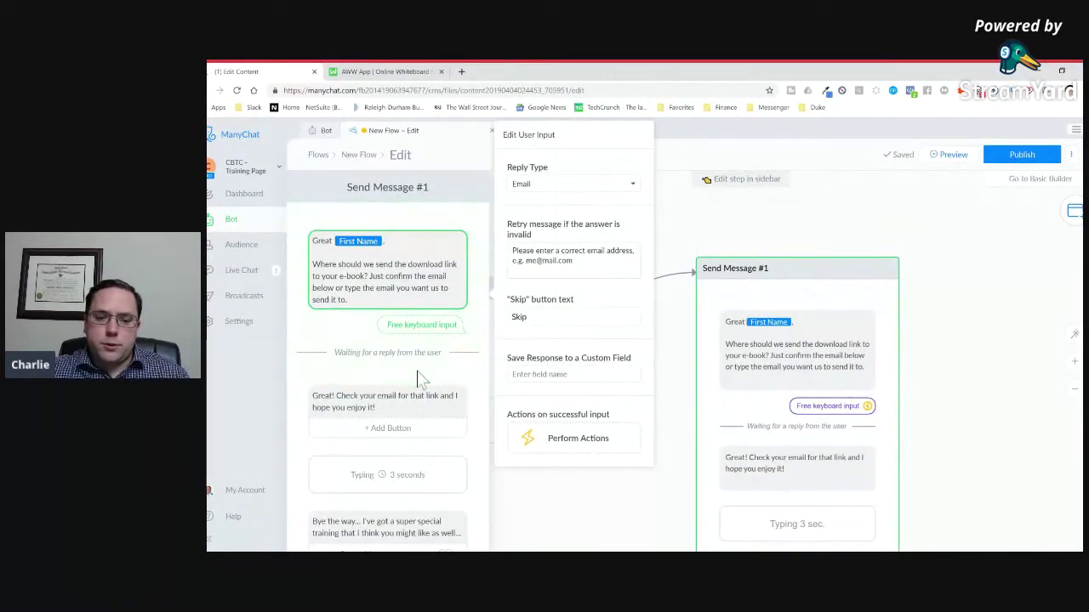
{"action": "scroll", "coordinate": [417, 379], "scroll_direction": "down", "scroll_amount": 2}
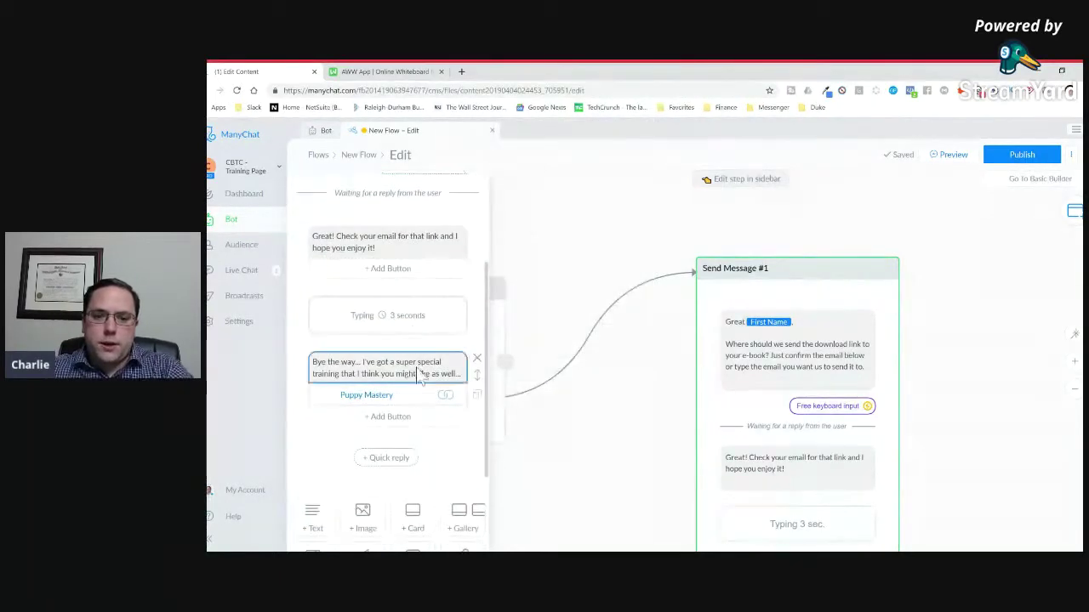
{"action": "scroll", "coordinate": [371, 431], "scroll_direction": "down", "scroll_amount": 1}
{"action": "scroll", "coordinate": [383, 392], "scroll_direction": "up", "scroll_amount": 3}
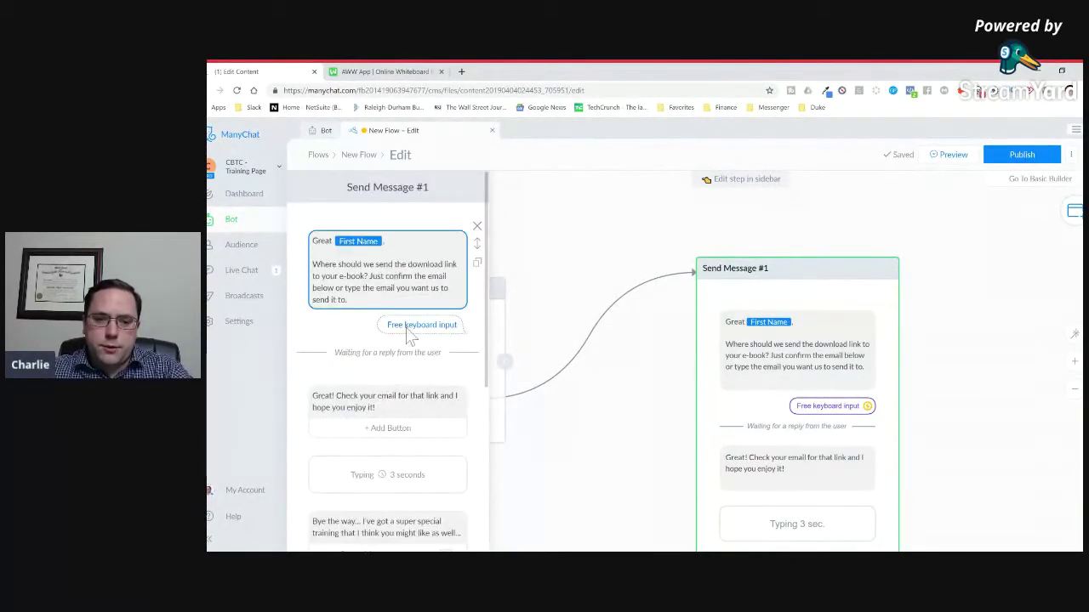
- Copy the text of the e-book download question in Send Message #1 and delete that user input block
{"action": "left_click", "coordinate": [349, 300]}
{"action": "left_click_drag", "start_coordinate": [349, 300], "coordinate": [303, 228]}
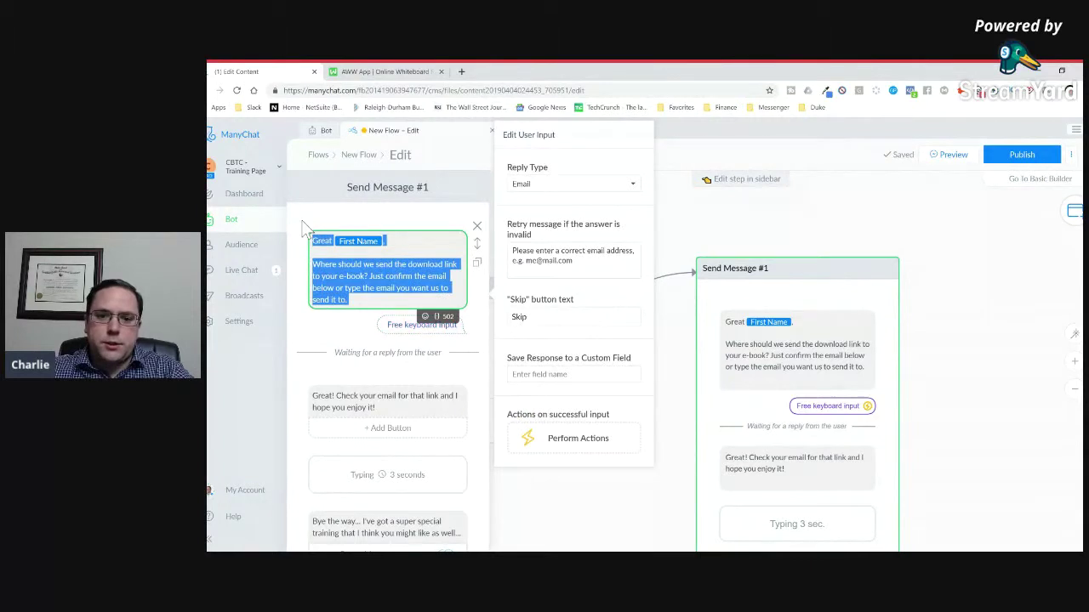
{"action": "left_click", "coordinate": [478, 230]}
{"action": "left_click", "coordinate": [729, 195]}
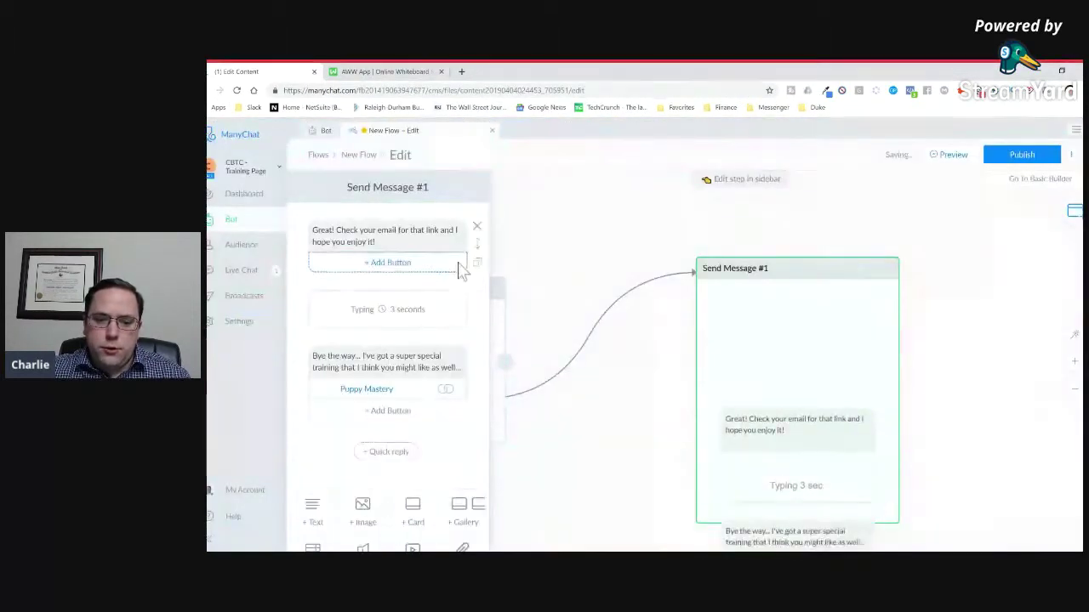
- Add a new User Input block above the other messages in Send Message #1 and paste the copied question into it
{"action": "scroll", "coordinate": [389, 418], "scroll_direction": "down", "scroll_amount": 2}
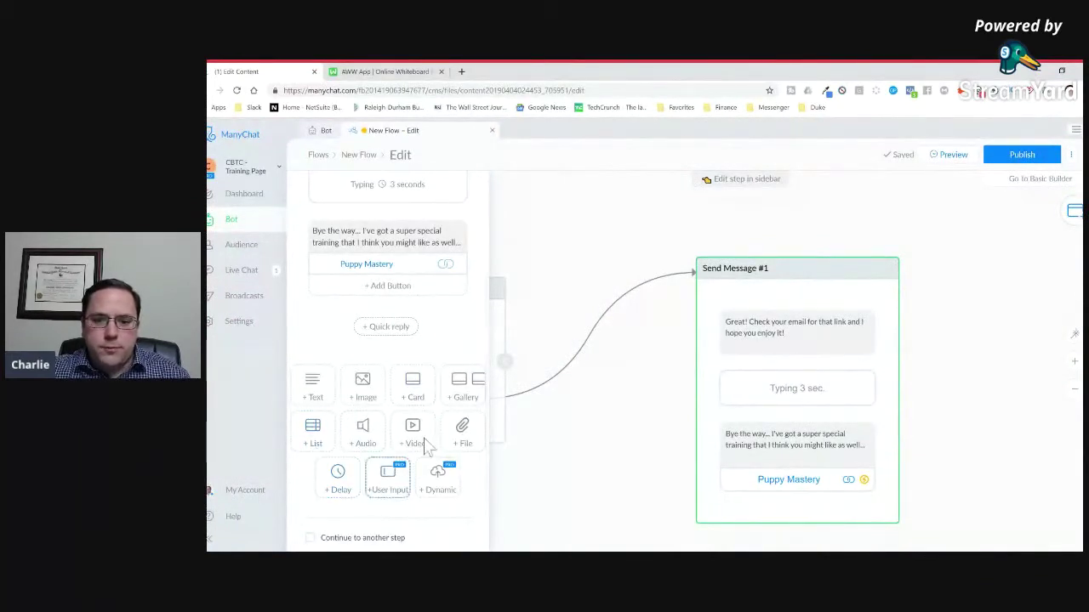
{"action": "left_click", "coordinate": [388, 478]}
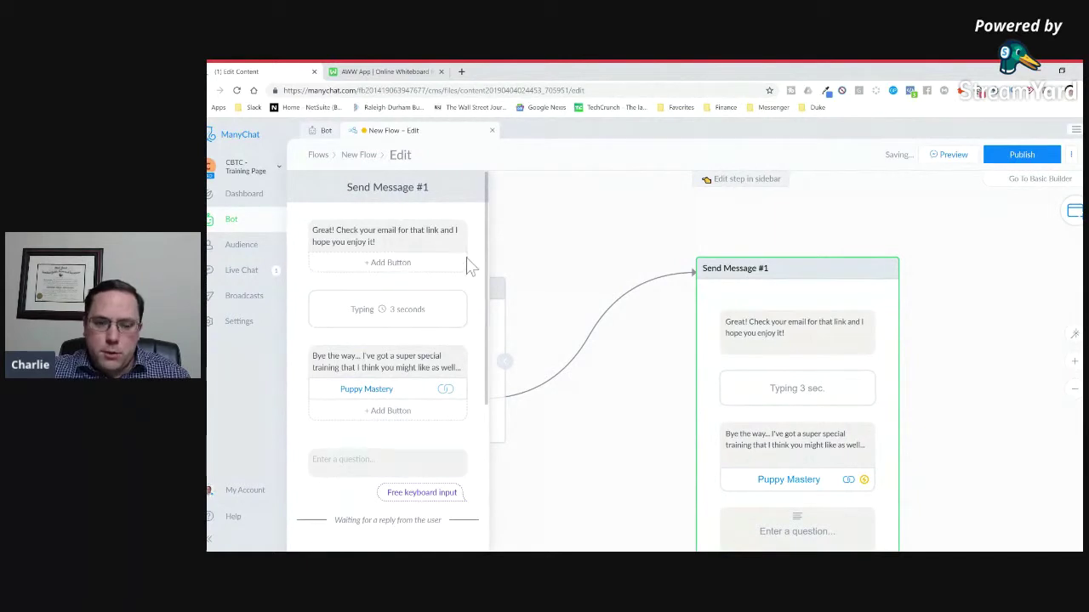
{"action": "left_click_drag", "start_coordinate": [475, 461], "coordinate": [476, 419]}
{"action": "left_click", "coordinate": [400, 242]}
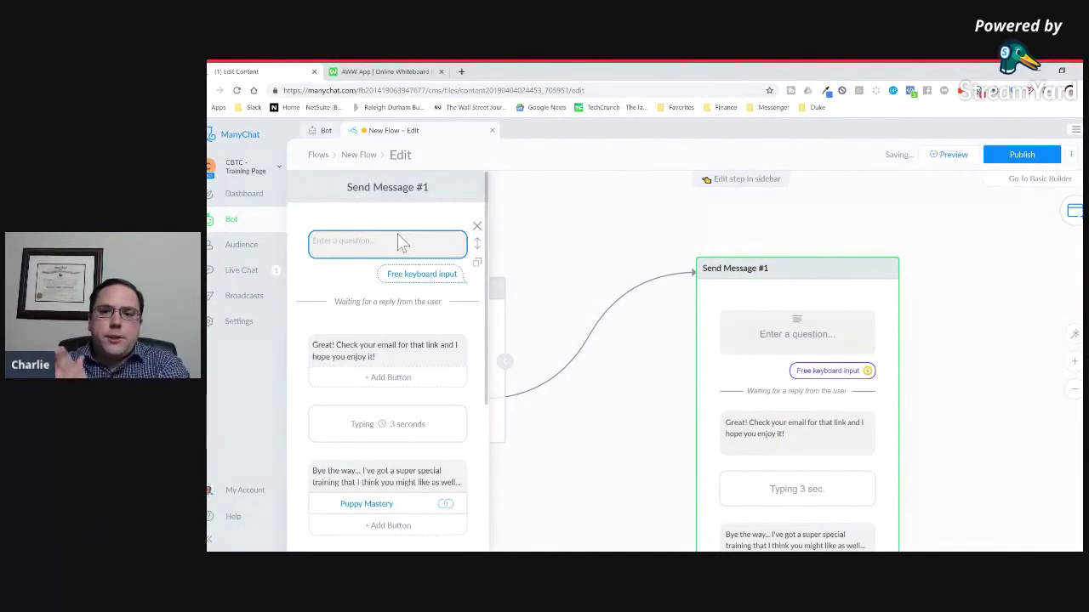
{"action": "left_click", "coordinate": [400, 241]}
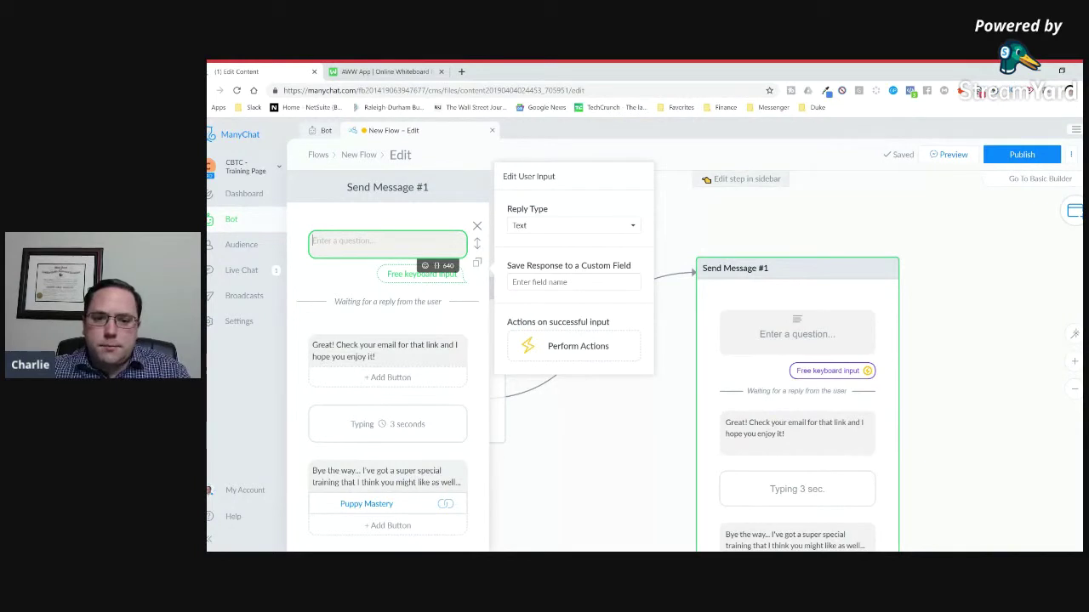
{"action": "key", "text": "ctrl+v"}
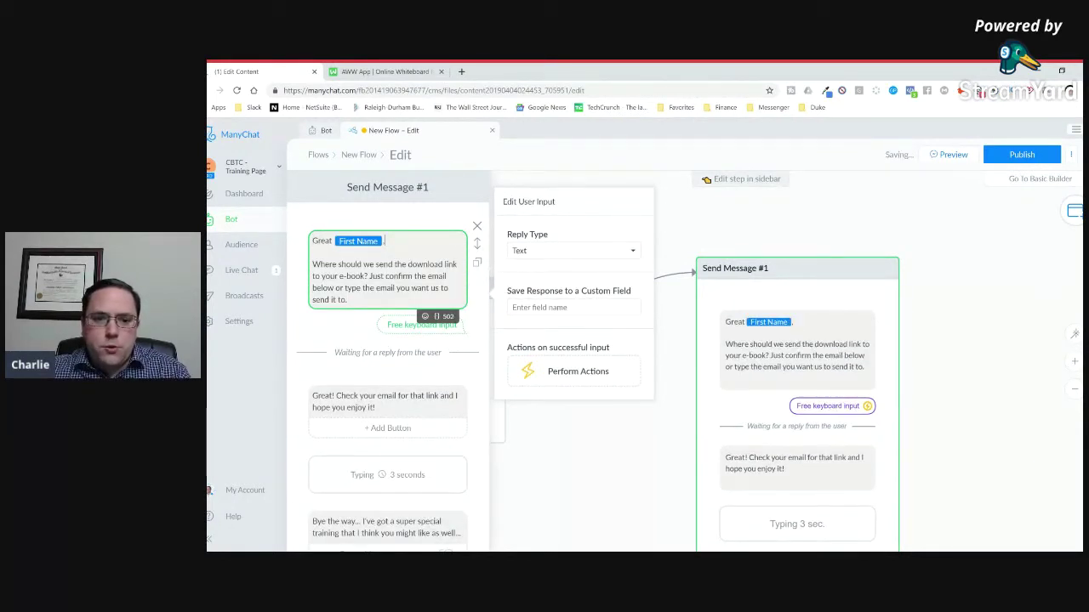
- Reinsert the First Name variable followed by a comma after "Great" in the question, and set its reply type to Email
{"action": "left_click", "coordinate": [358, 242]}
{"action": "left_click", "coordinate": [400, 246]}
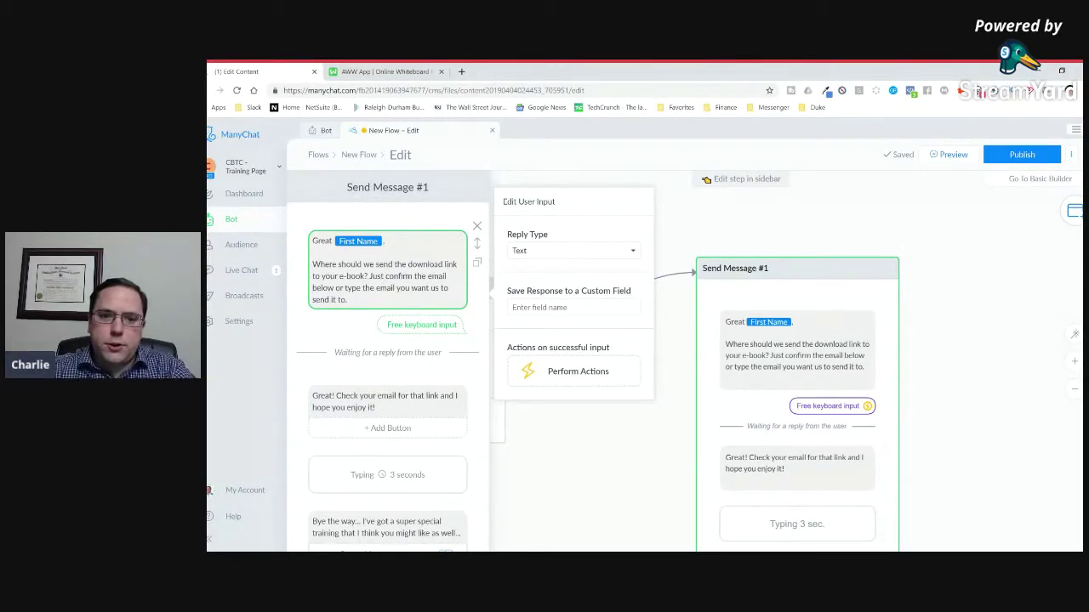
{"action": "key", "text": "BackSpace"}
{"action": "key", "text": "BackSpace"}
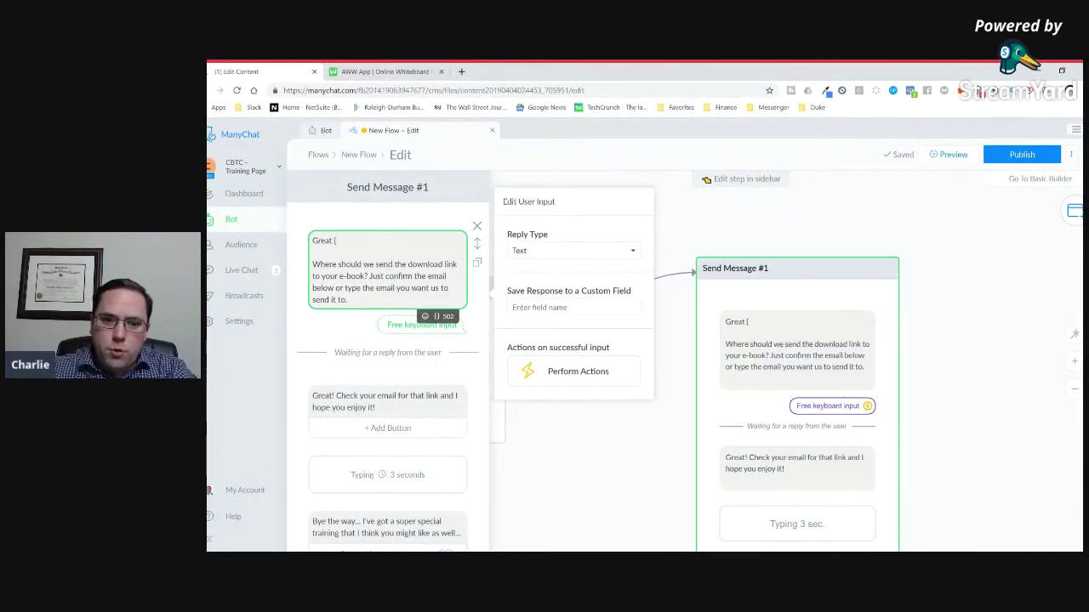
{"action": "type", "text": "{"}
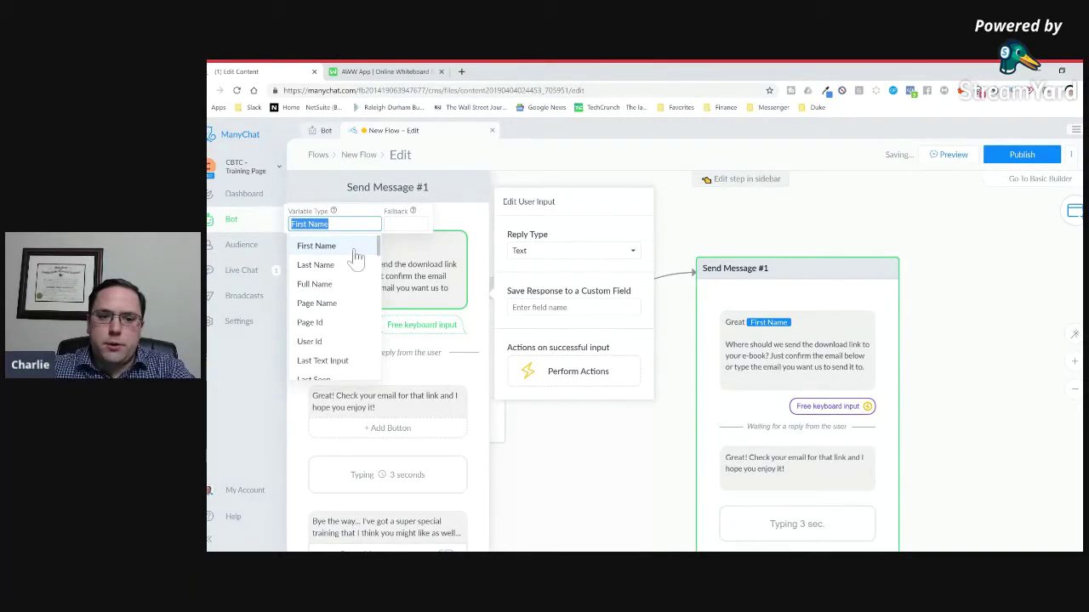
{"action": "left_click", "coordinate": [356, 253]}
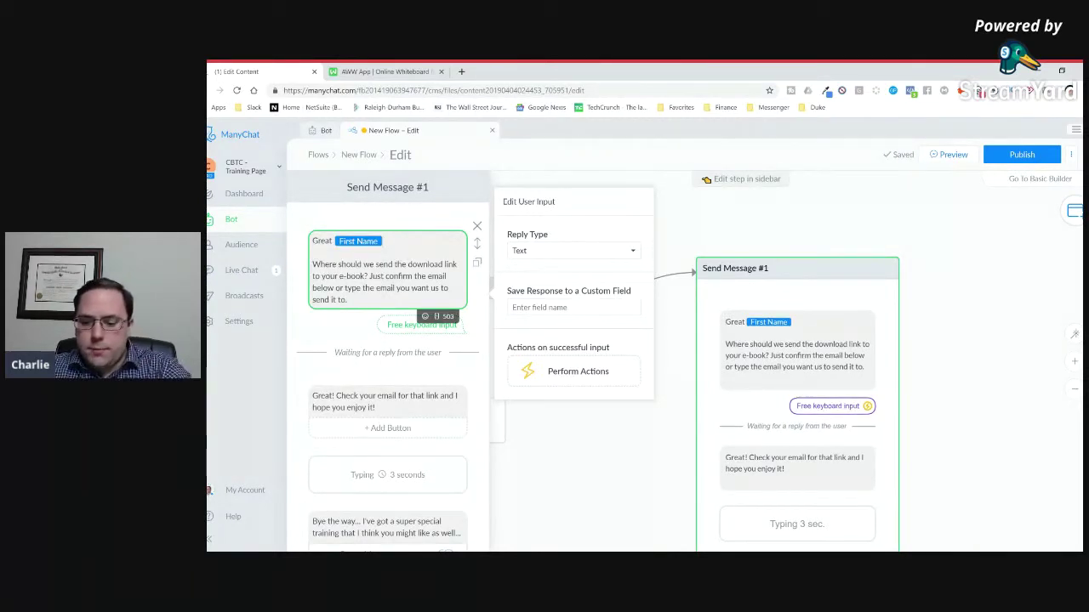
{"action": "type", "text": ","}
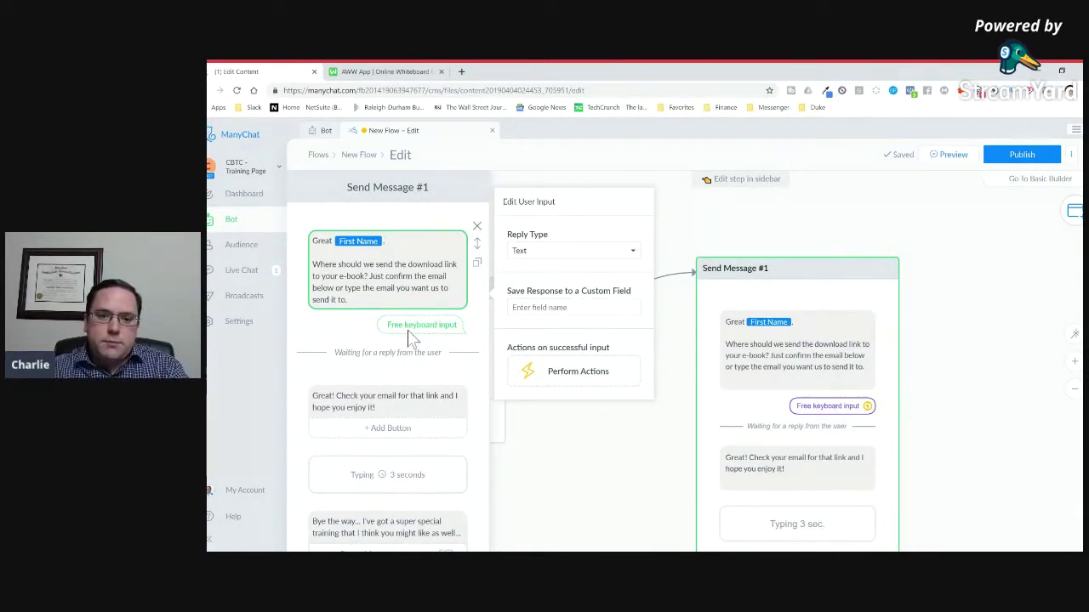
{"action": "left_click", "coordinate": [572, 254]}
{"action": "left_click", "coordinate": [565, 289]}
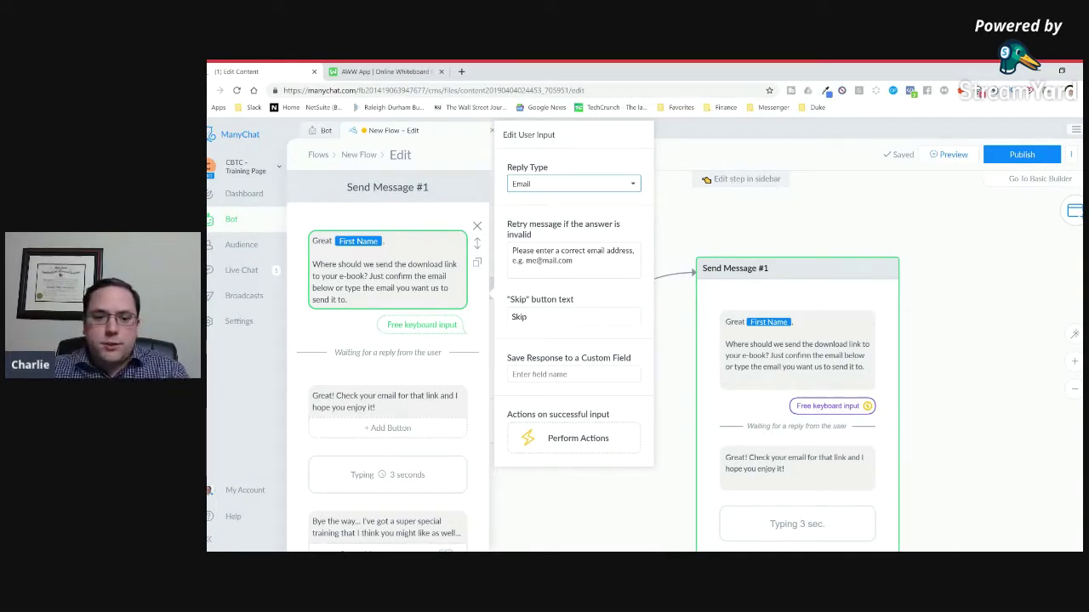
- Correct "Bye the way" to "By the way" in the message that carries the Puppy Mastery button
{"action": "scroll", "coordinate": [433, 375], "scroll_direction": "down", "scroll_amount": 1}
{"action": "left_click", "coordinate": [434, 356]}
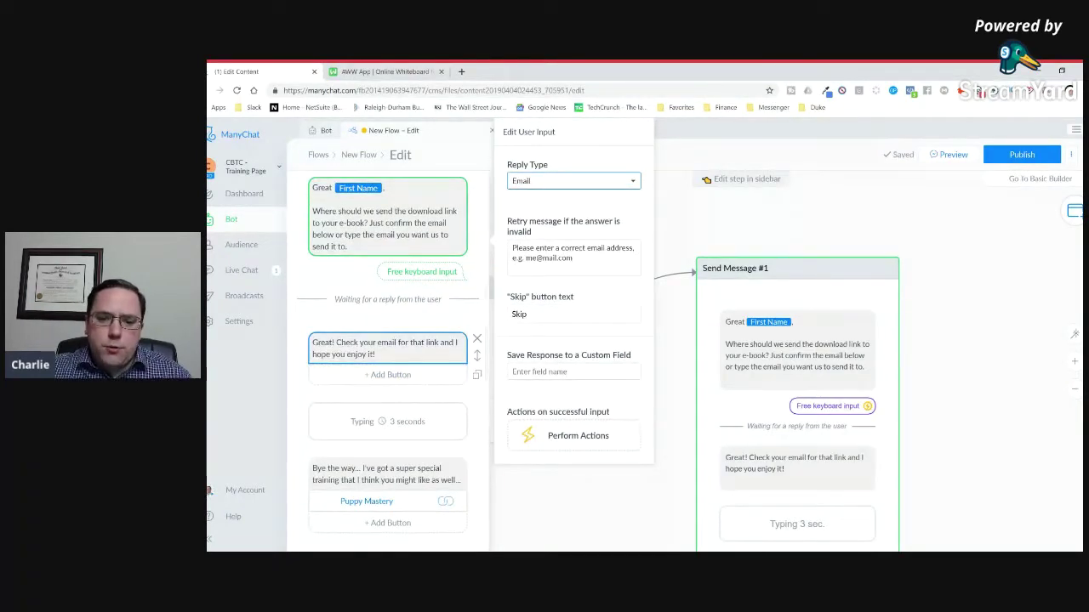
{"action": "left_click_drag", "start_coordinate": [375, 355], "coordinate": [319, 344]}
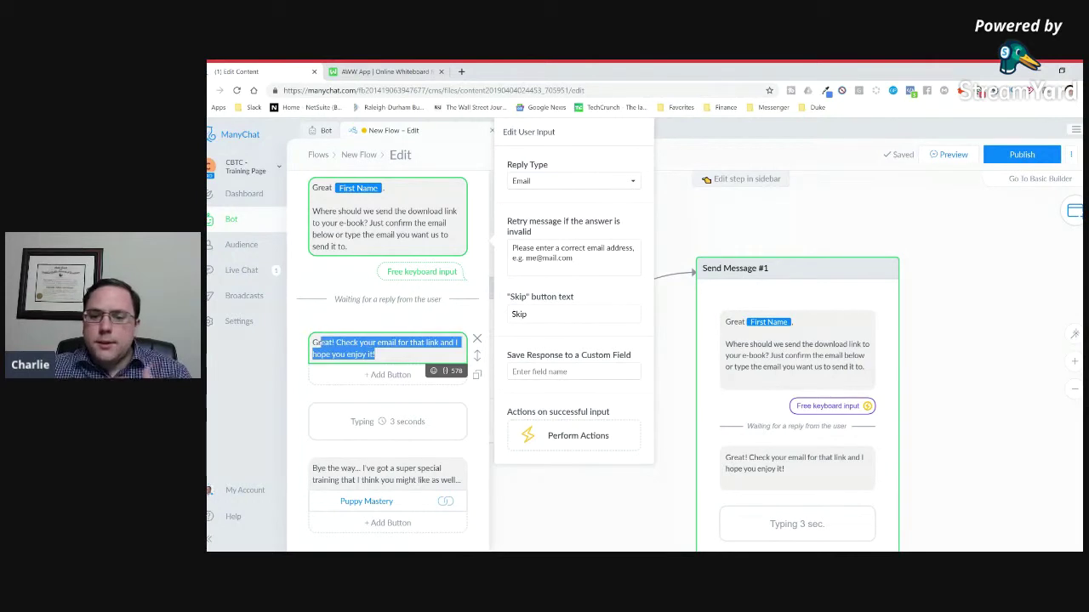
{"action": "left_click", "coordinate": [396, 423]}
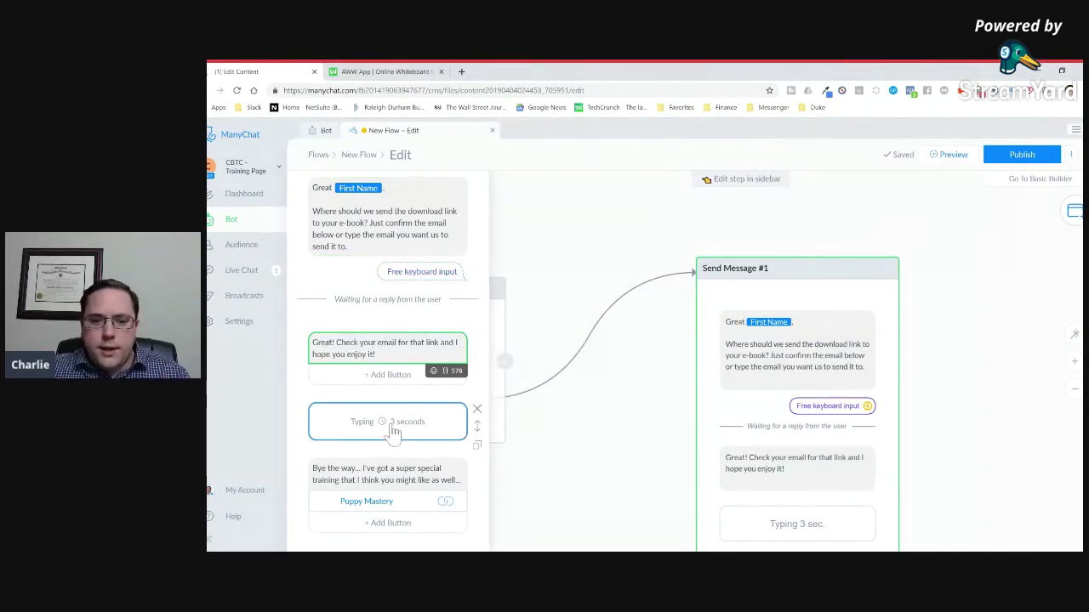
{"action": "scroll", "coordinate": [400, 421], "scroll_direction": "down", "scroll_amount": 3}
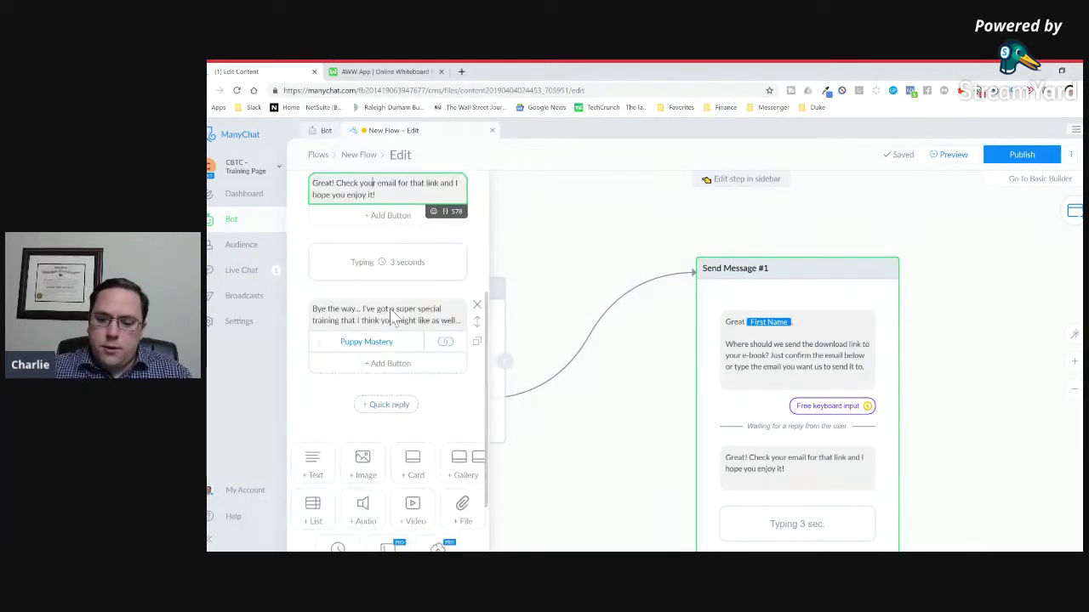
{"action": "scroll", "coordinate": [401, 416], "scroll_direction": "up", "scroll_amount": 1}
{"action": "left_click", "coordinate": [401, 367]}
{"action": "left_click", "coordinate": [329, 362]}
{"action": "key", "text": "BackSpace"}
- Attach a Perform Actions step to the successful input of the email question
{"action": "scroll", "coordinate": [426, 366], "scroll_direction": "up", "scroll_amount": 3}
{"action": "scroll", "coordinate": [417, 460], "scroll_direction": "down", "scroll_amount": 1}
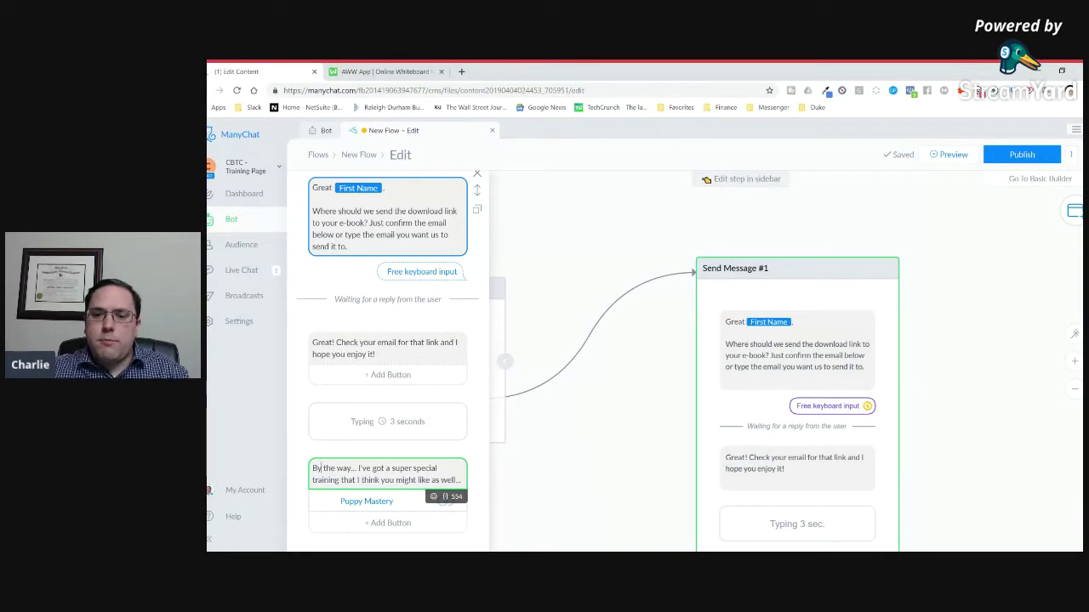
{"action": "left_click", "coordinate": [431, 277]}
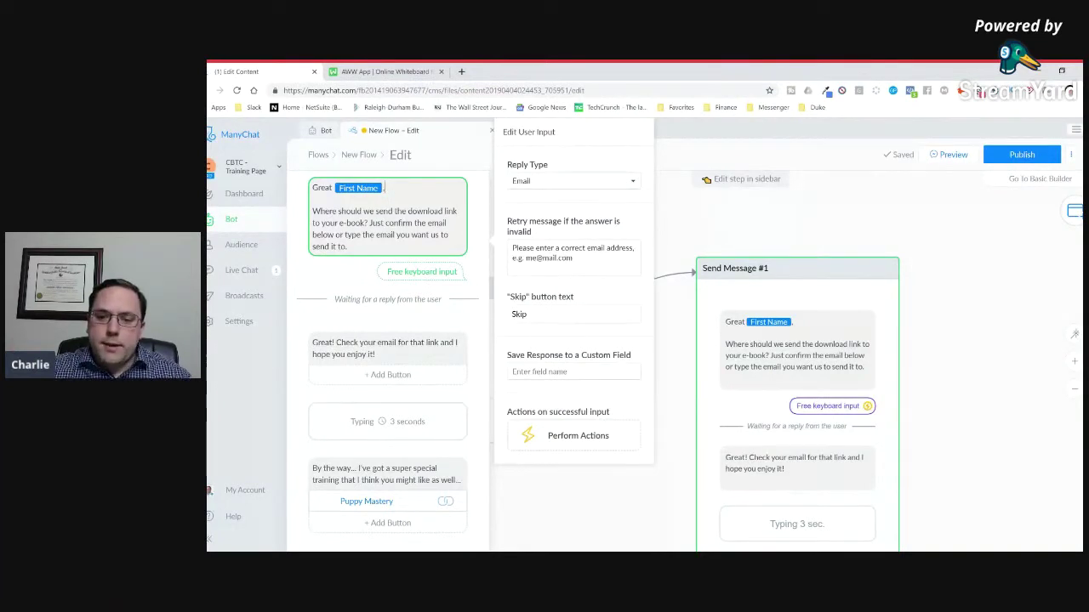
{"action": "left_click", "coordinate": [605, 436]}
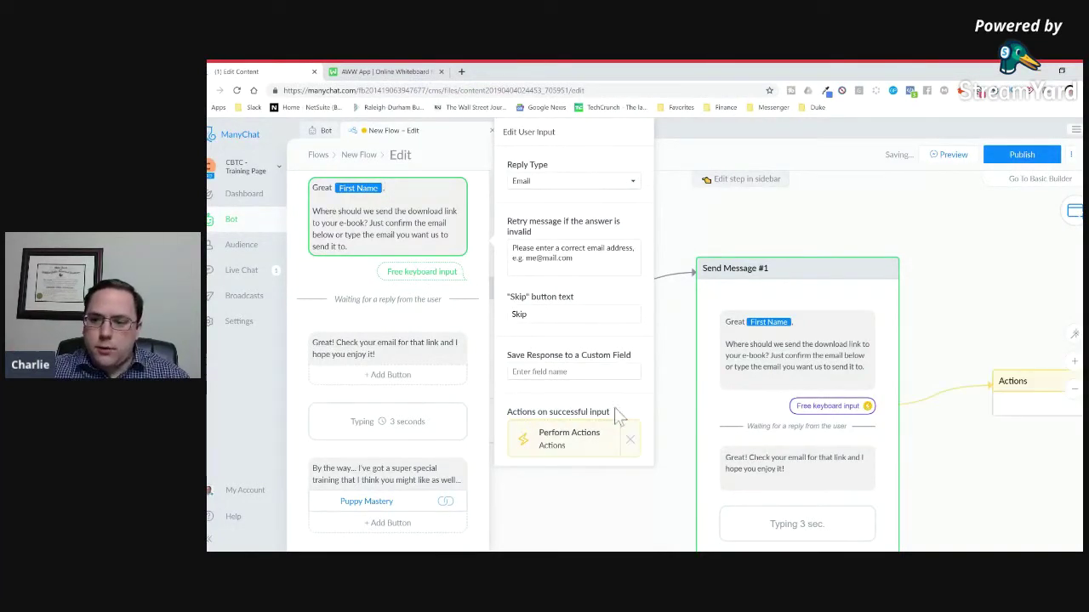
{"action": "left_click_drag", "start_coordinate": [842, 245], "coordinate": [697, 232]}
{"action": "scroll", "coordinate": [731, 240], "scroll_direction": "down", "scroll_amount": 3}
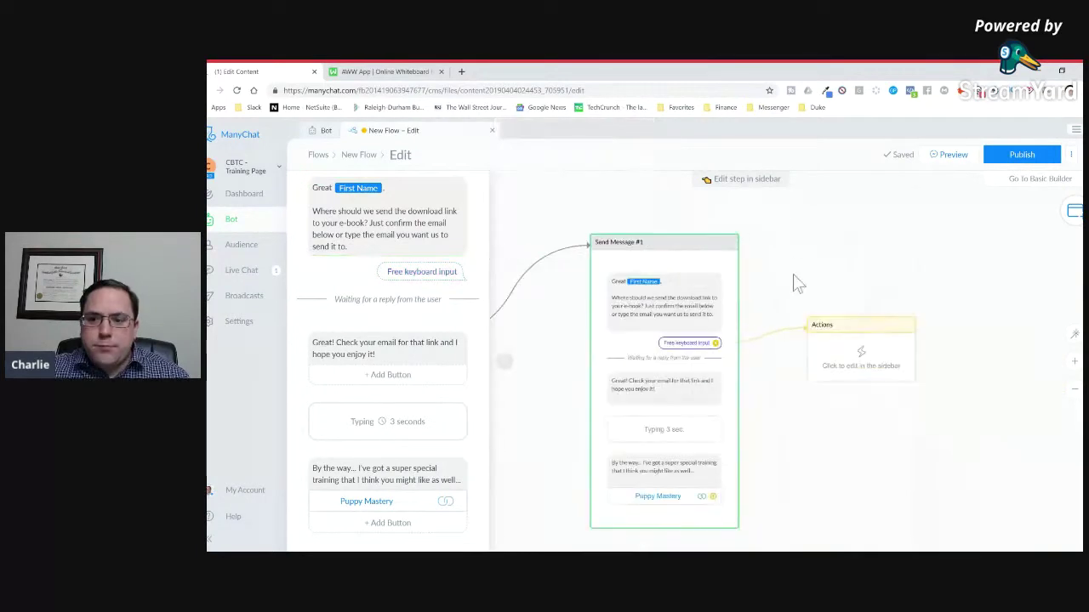
{"action": "left_click_drag", "start_coordinate": [792, 274], "coordinate": [730, 217]}
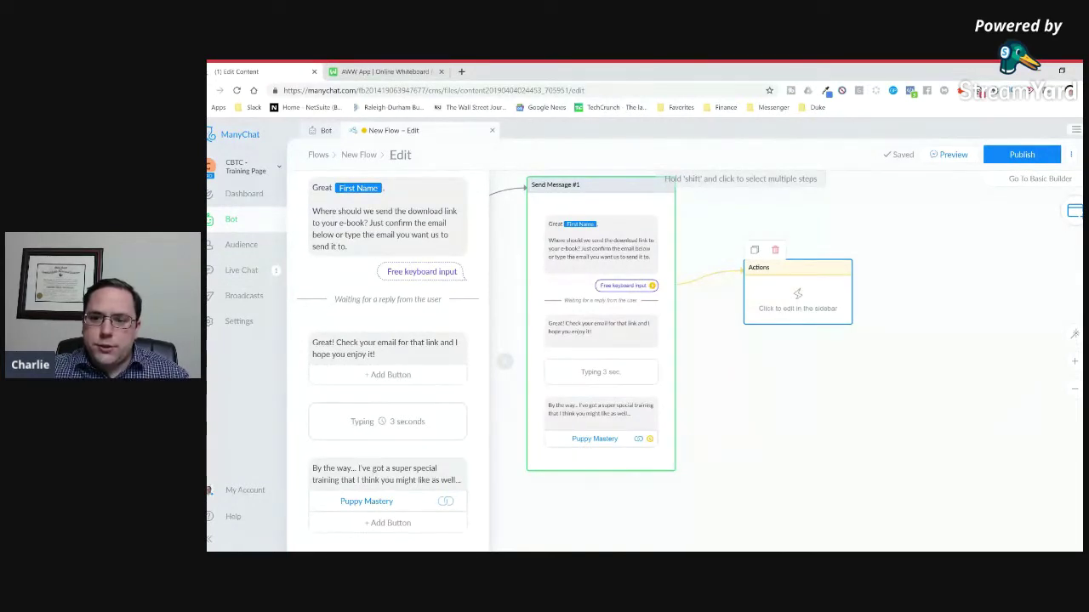
- Add a MailChimp Actions action to the Actions step connected to the email question
{"action": "left_click", "coordinate": [798, 311]}
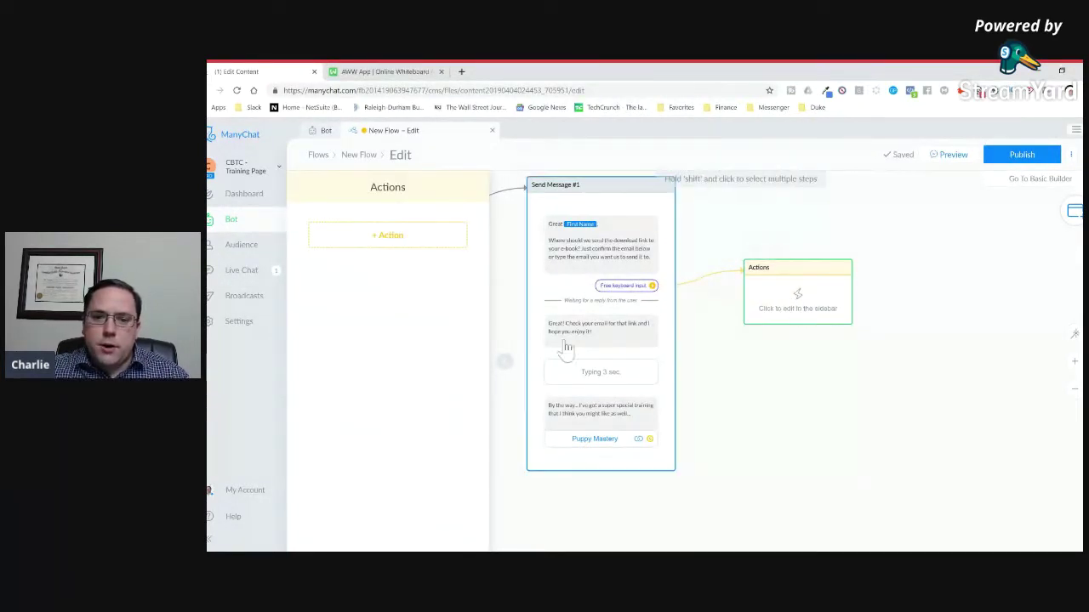
{"action": "left_click", "coordinate": [404, 235]}
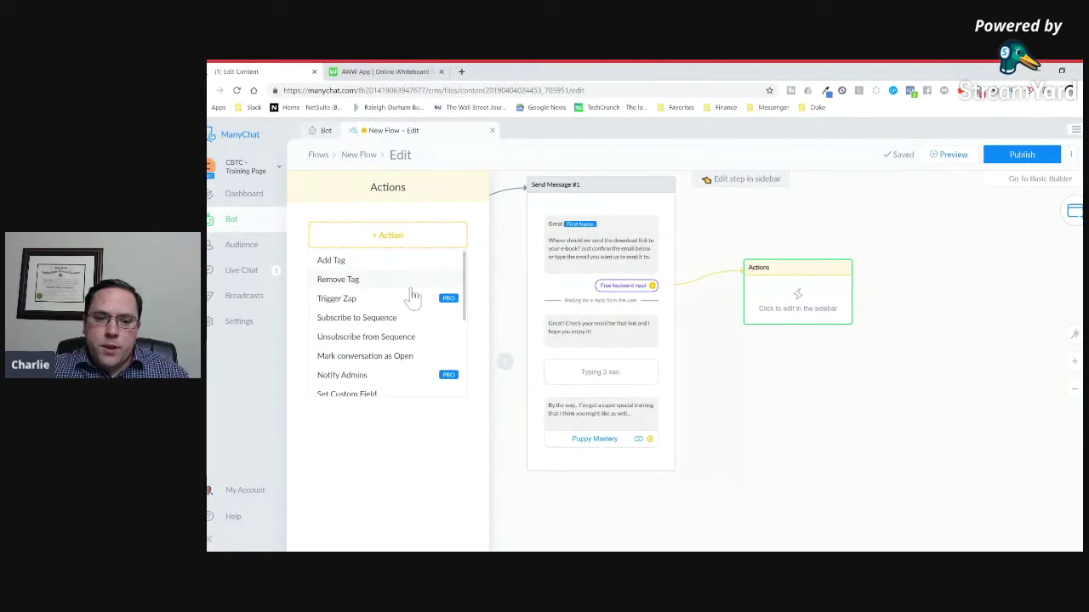
{"action": "scroll", "coordinate": [408, 297], "scroll_direction": "down", "scroll_amount": 3}
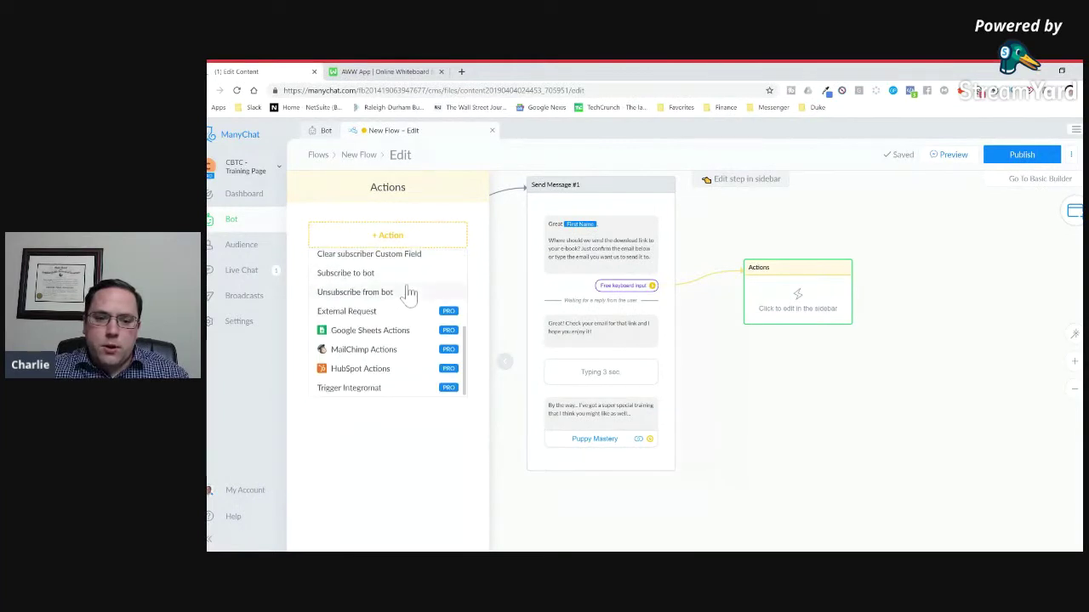
{"action": "left_click", "coordinate": [382, 359]}
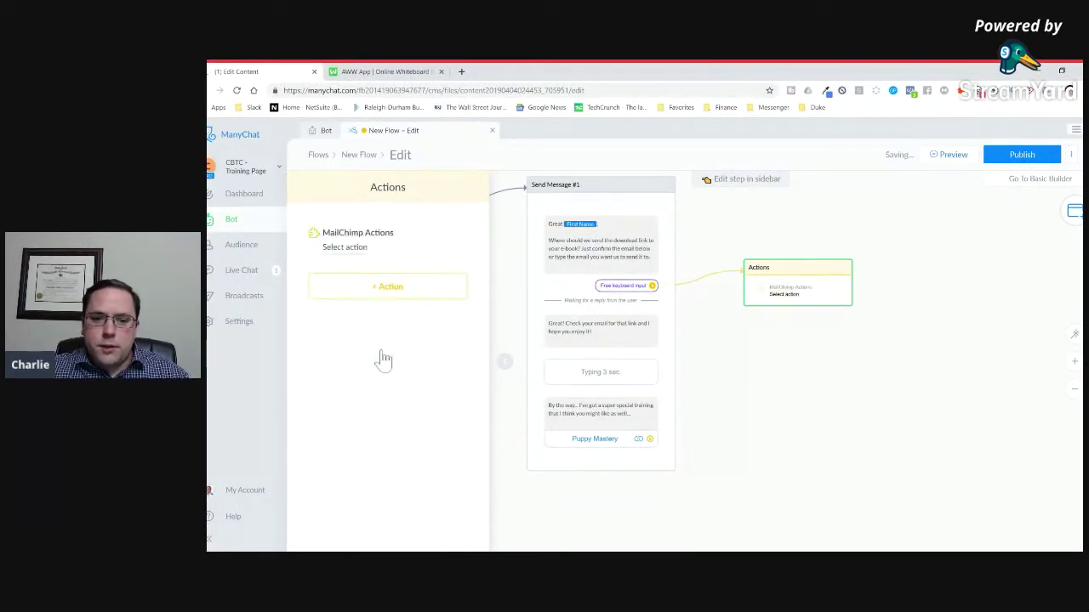
- Set the MailChimp action to Add Subscriber to a List, choose the ChatBots That Convert list and save it
{"action": "left_click", "coordinate": [349, 255]}
{"action": "left_click", "coordinate": [626, 230]}
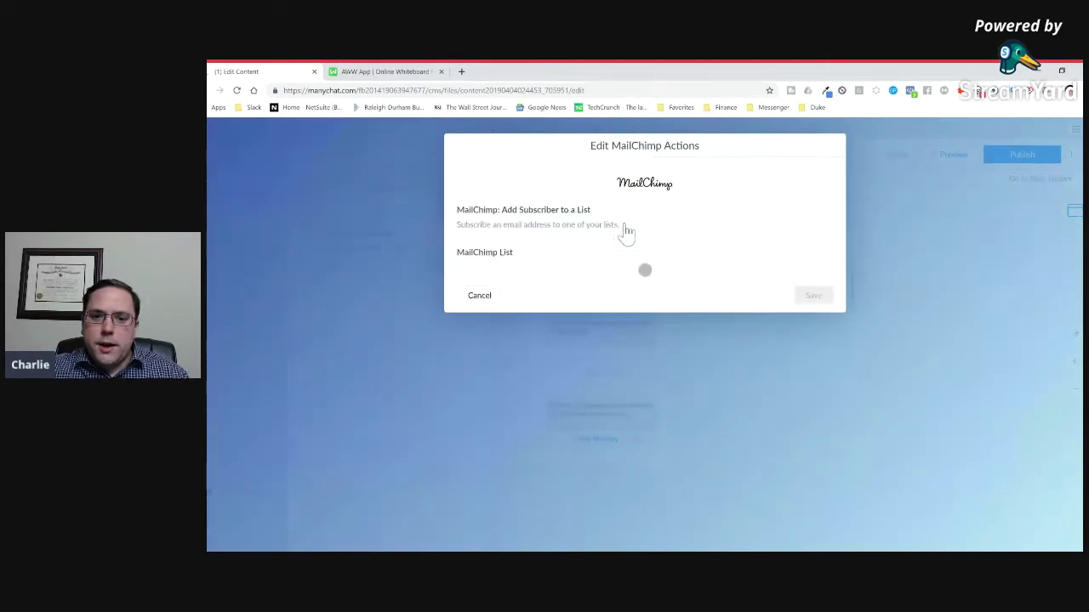
{"action": "left_click", "coordinate": [498, 270]}
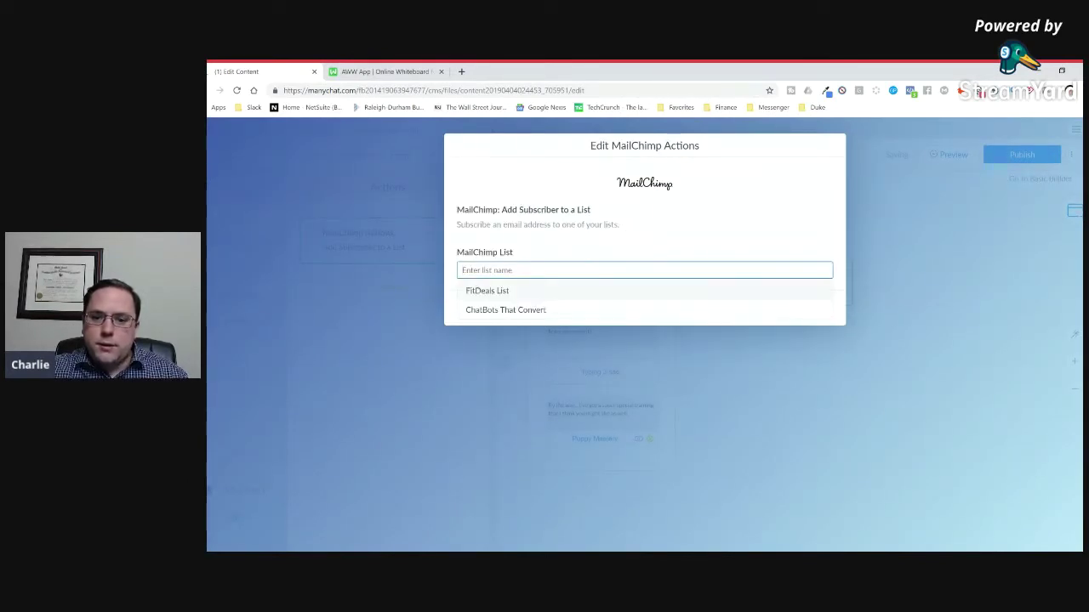
{"action": "left_click", "coordinate": [525, 311]}
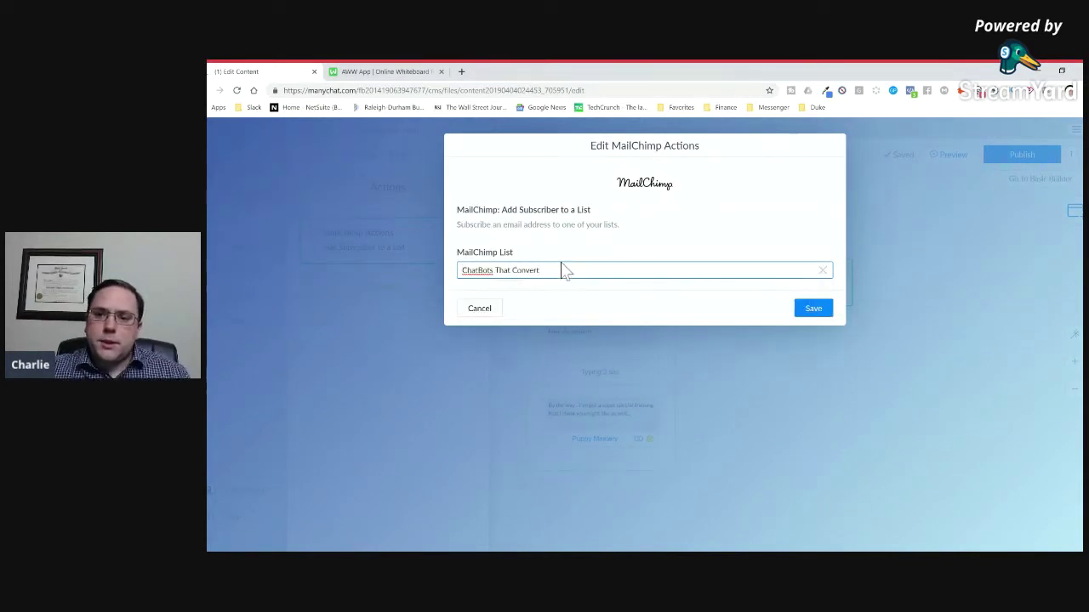
{"action": "left_click", "coordinate": [810, 312]}
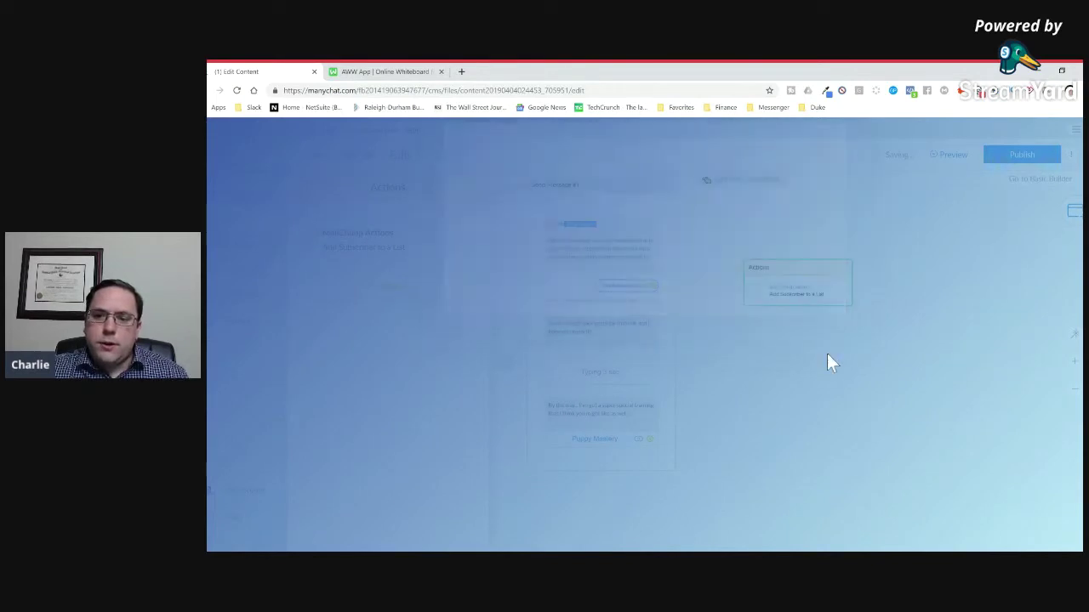
- Delete the Actions step that holds the MailChimp action from the flow
{"action": "left_click", "coordinate": [782, 343]}
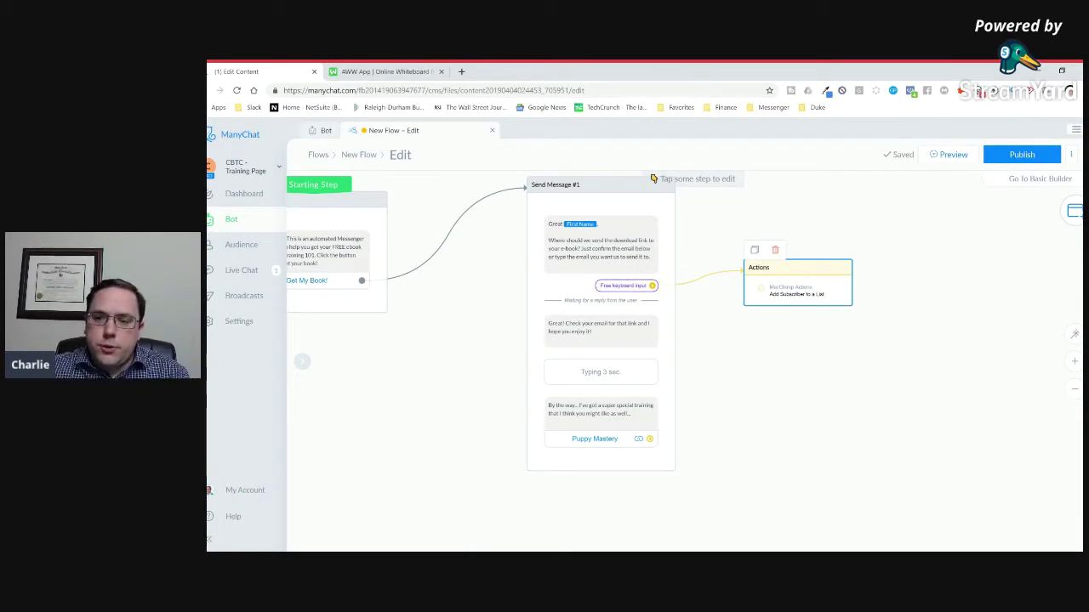
{"action": "left_click", "coordinate": [778, 266]}
{"action": "key", "text": "Return"}
- Attach a new Perform Actions step to the email question's input with a Trigger Zap action using a new event named "new email"
{"action": "left_click_drag", "start_coordinate": [653, 285], "coordinate": [719, 281]}
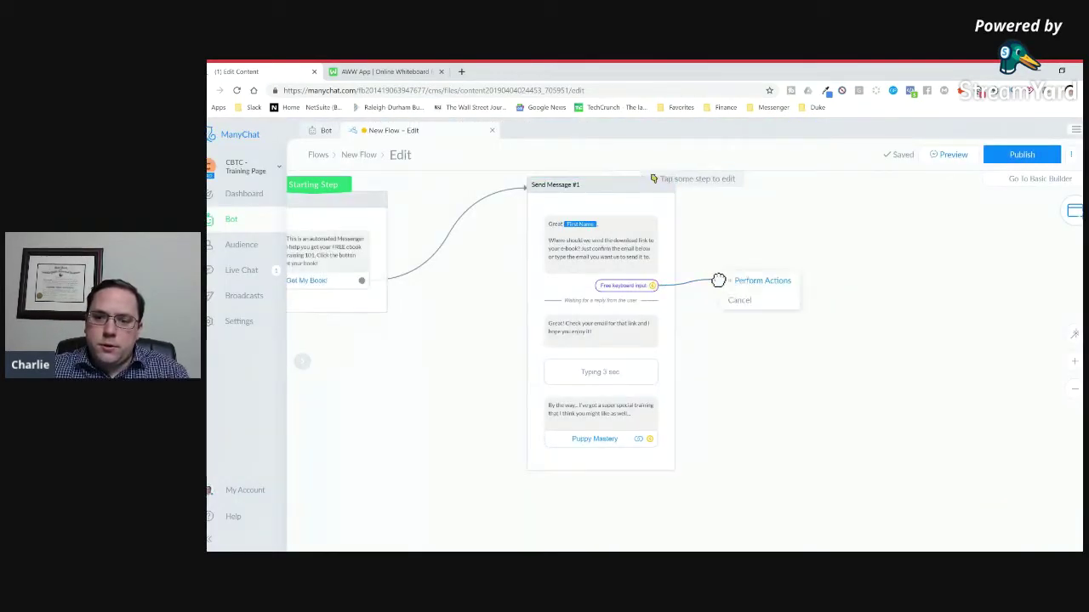
{"action": "left_click", "coordinate": [750, 283]}
{"action": "left_click", "coordinate": [428, 243]}
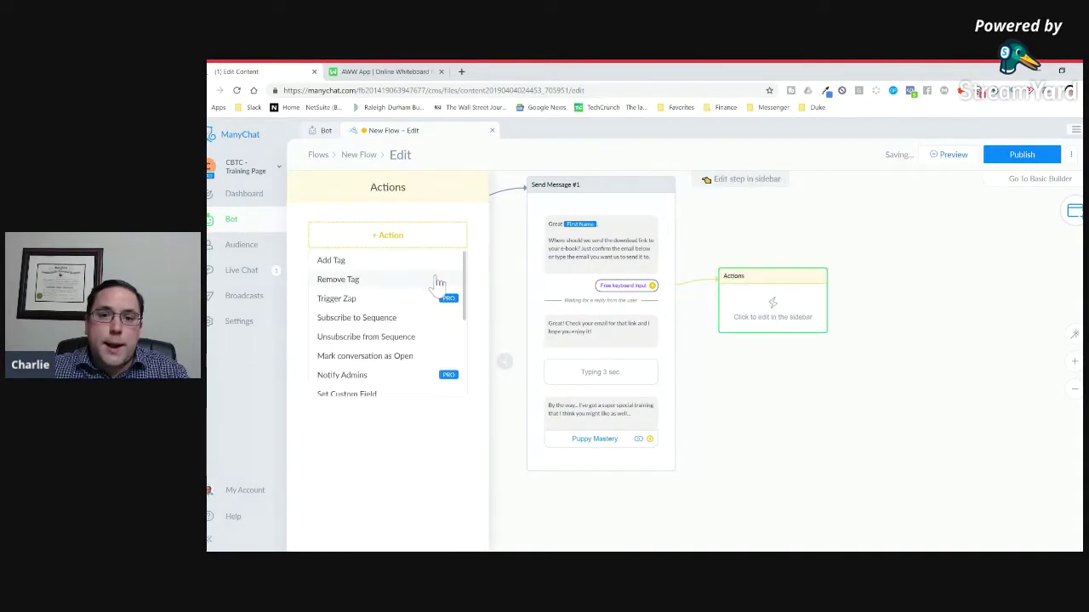
{"action": "left_click", "coordinate": [396, 301]}
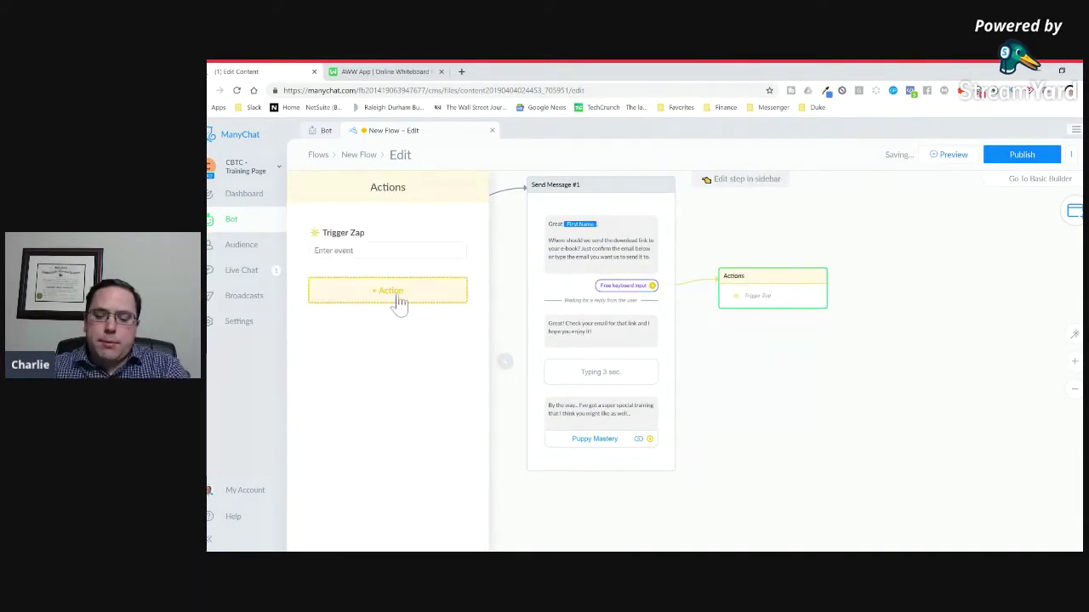
{"action": "type", "text": "new email"}
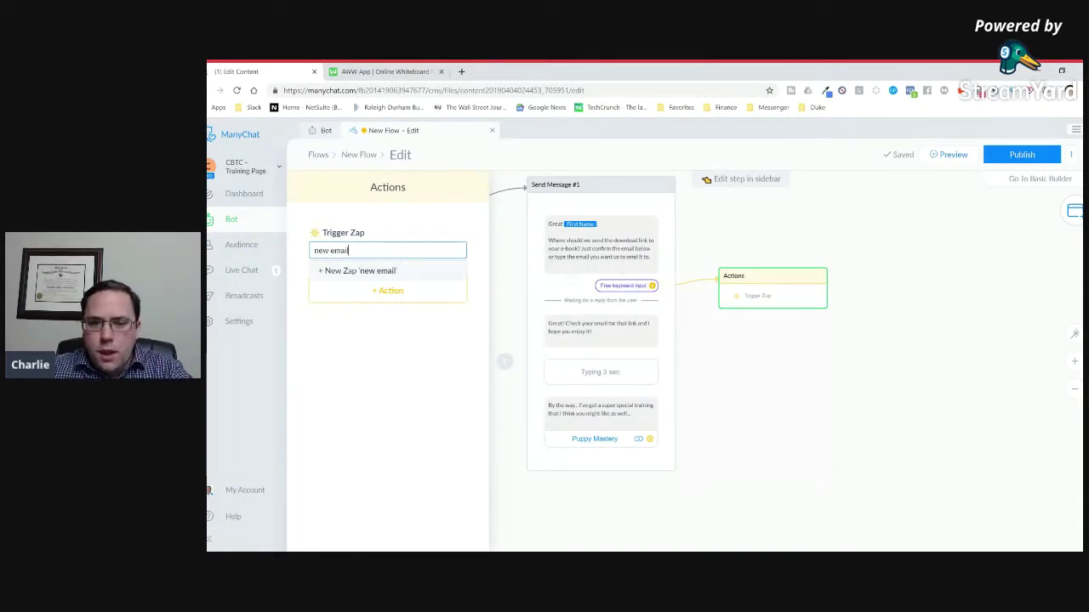
{"action": "left_click", "coordinate": [377, 270]}
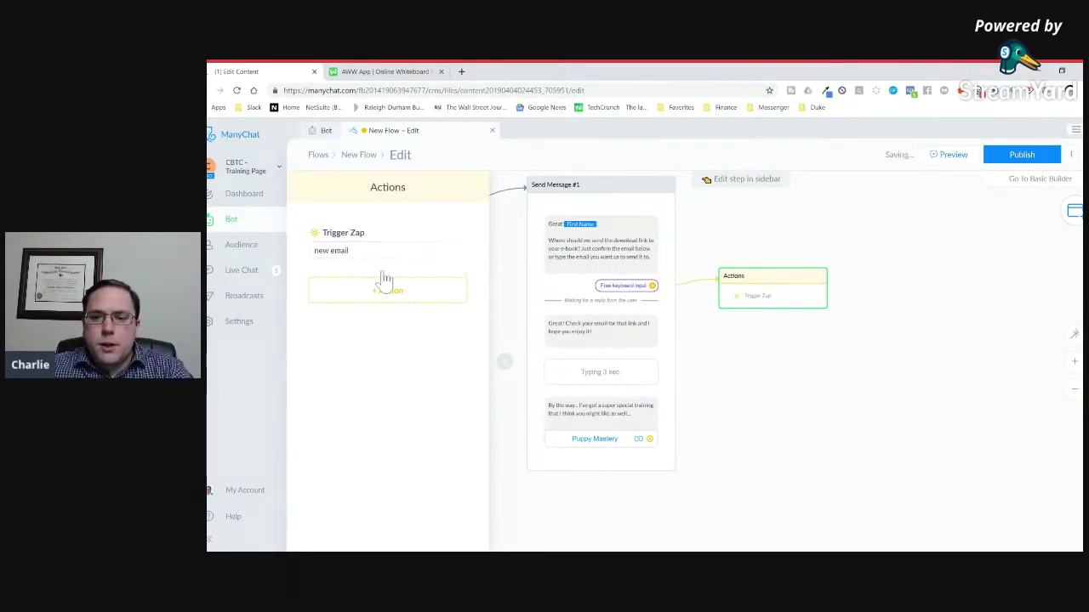
{"action": "left_click", "coordinate": [859, 302]}
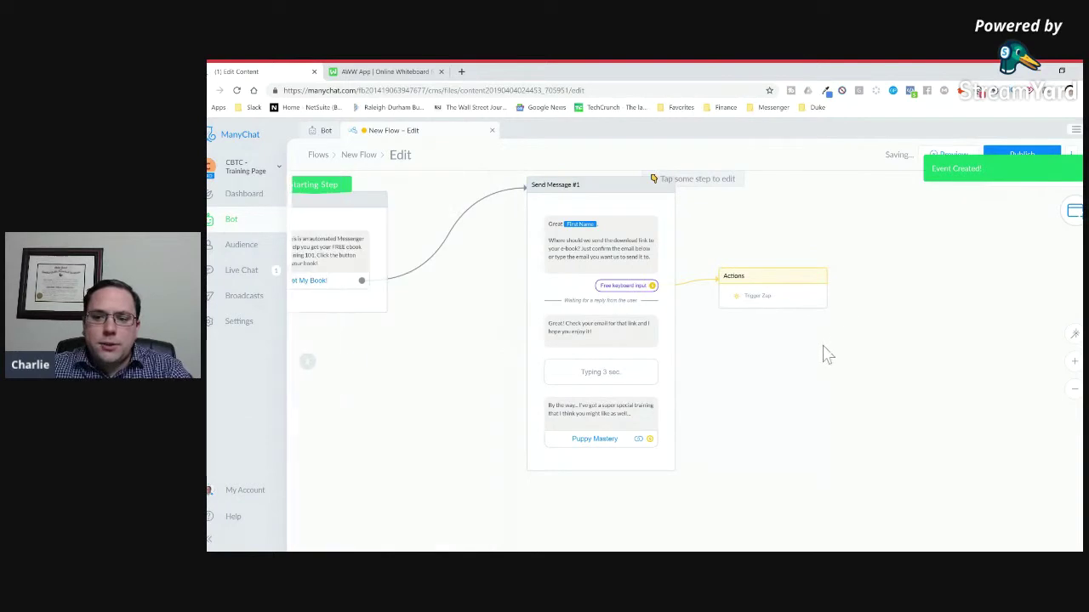
- Delete the Actions step that contains the Trigger Zap action
{"action": "left_click", "coordinate": [760, 306]}
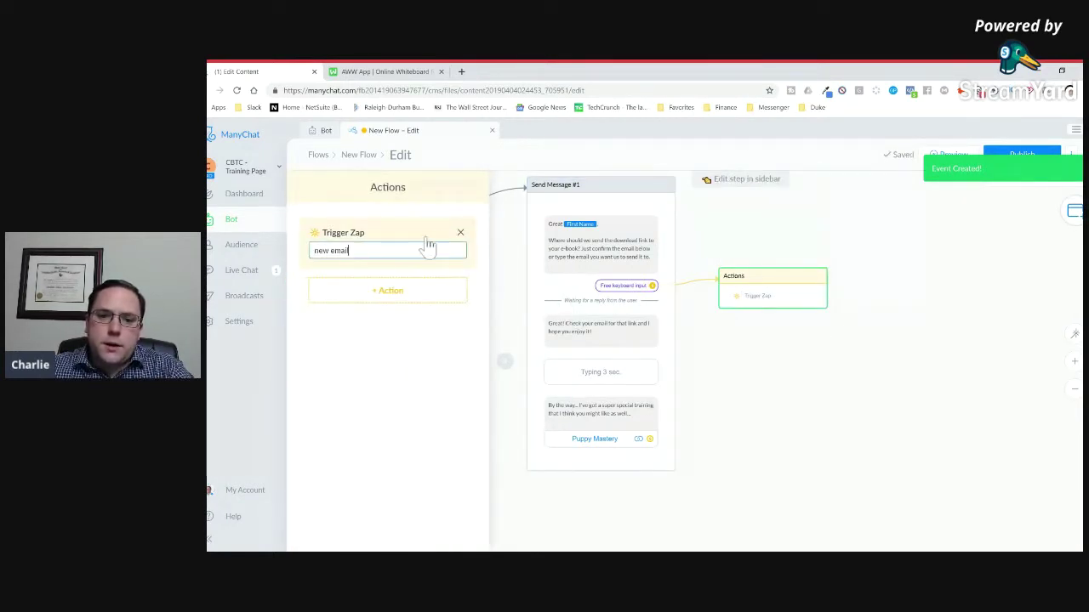
{"action": "left_click", "coordinate": [460, 232]}
{"action": "left_click", "coordinate": [557, 178]}
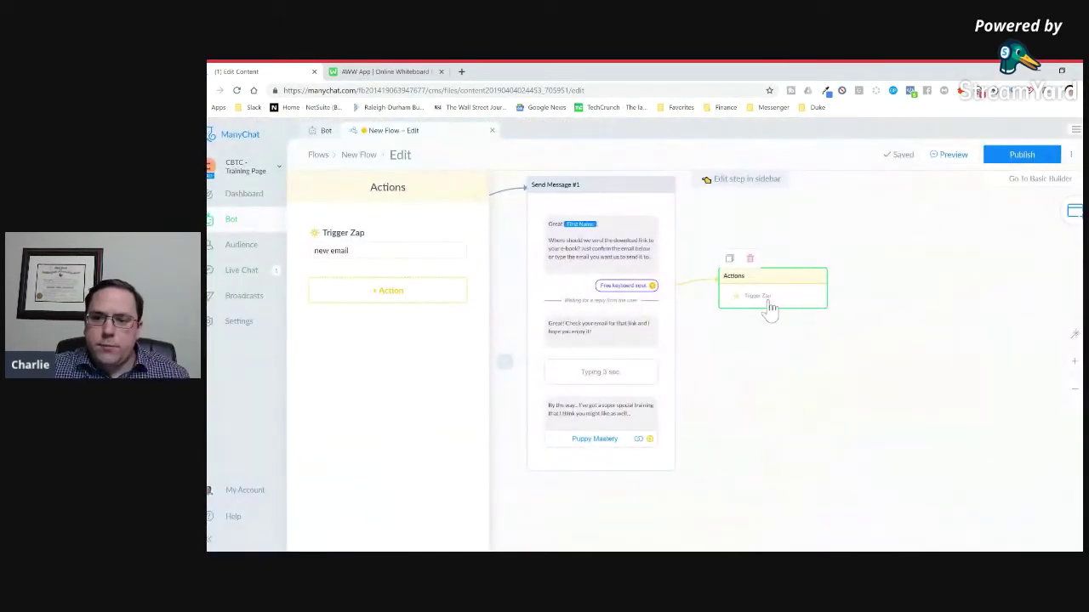
{"action": "left_click", "coordinate": [749, 258]}
{"action": "left_click", "coordinate": [740, 195]}
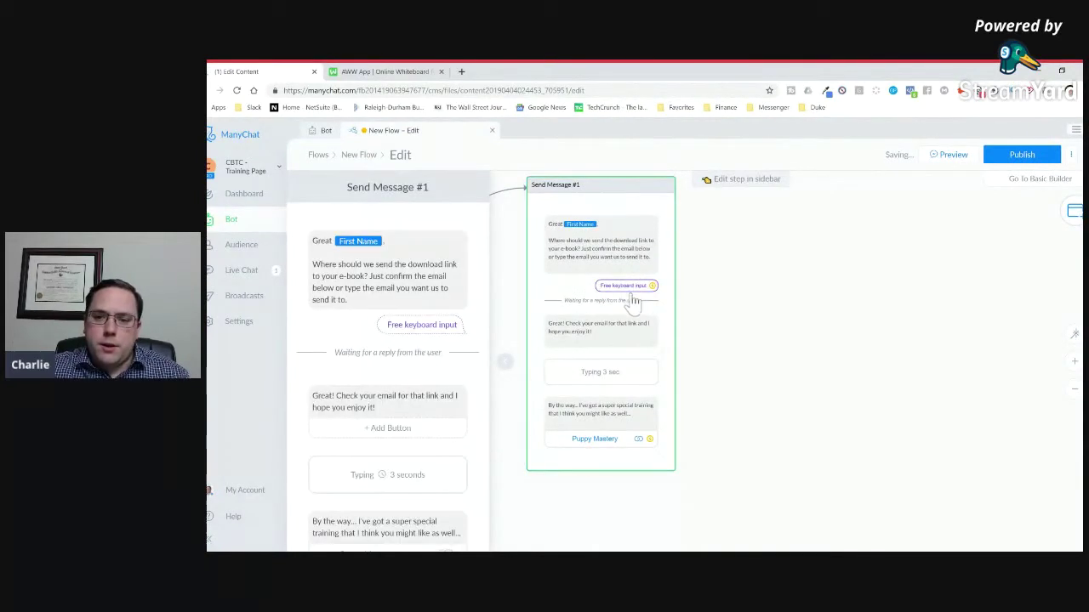
- Attach another Perform Actions step to the email question's input and add a Set Custom Field action to it
{"action": "left_click_drag", "start_coordinate": [652, 287], "coordinate": [749, 297]}
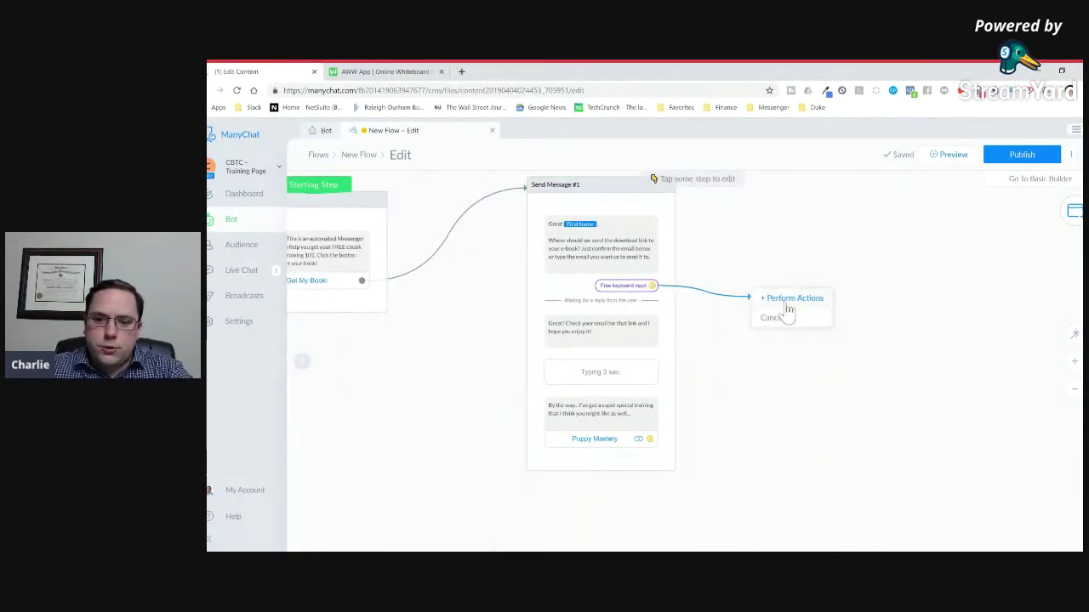
{"action": "left_click", "coordinate": [787, 299]}
{"action": "left_click", "coordinate": [391, 238]}
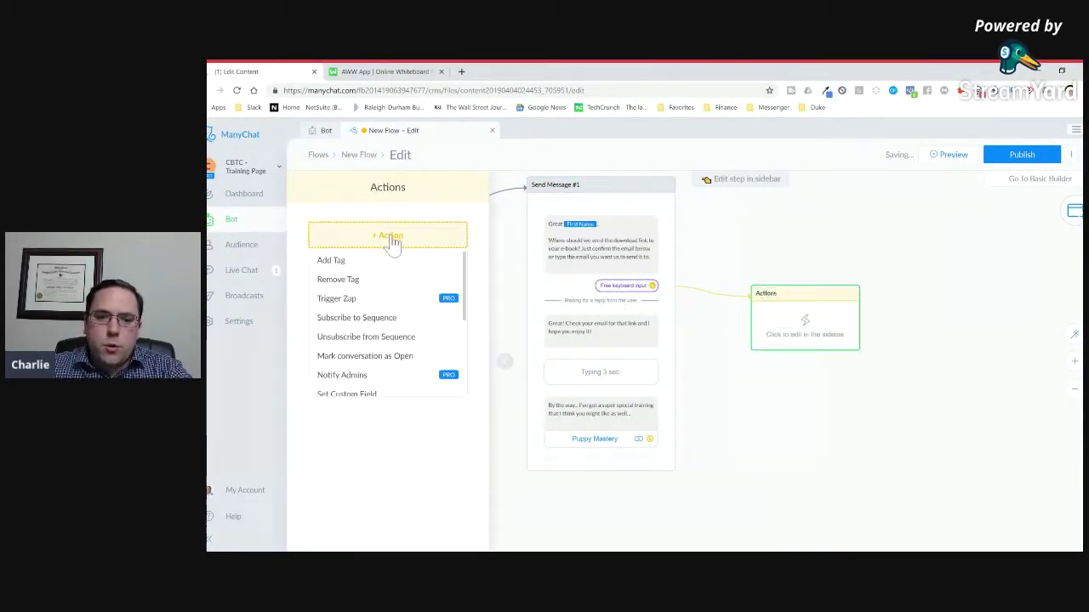
{"action": "scroll", "coordinate": [383, 314], "scroll_direction": "down", "scroll_amount": 2}
{"action": "left_click", "coordinate": [377, 345]}
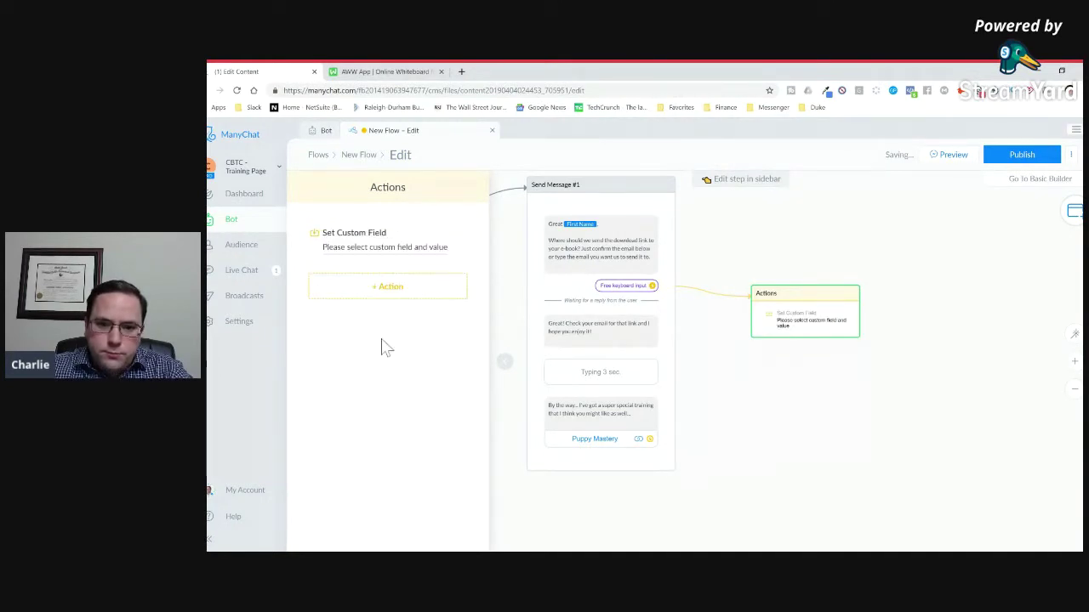
- Choose the Test_Email user field as the target of the Set Custom Field action
{"action": "left_click", "coordinate": [385, 247]}
{"action": "left_click", "coordinate": [519, 240]}
{"action": "type", "text": "email"}
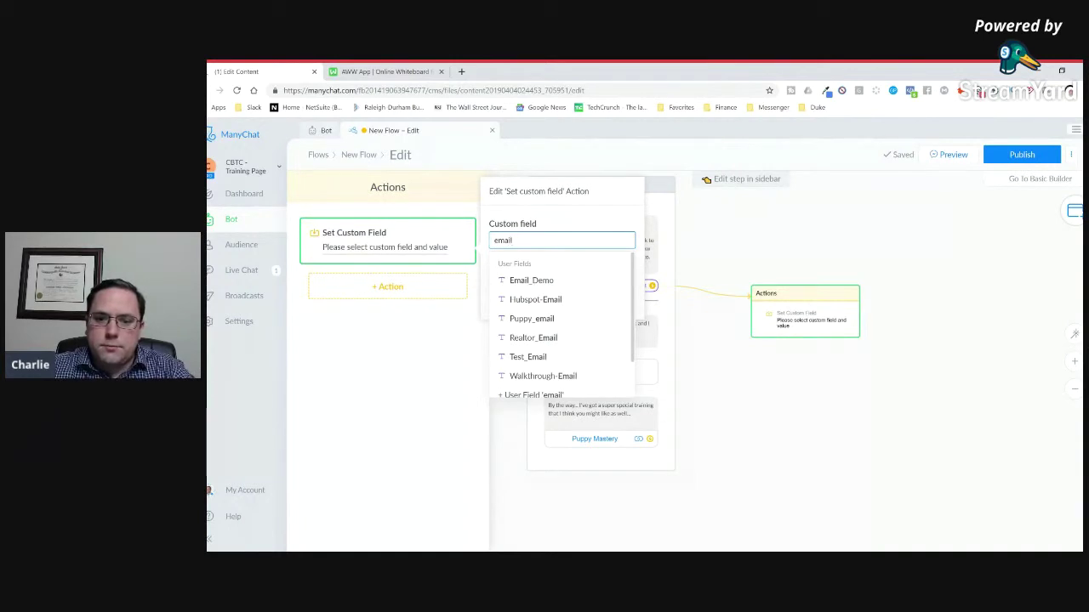
{"action": "scroll", "coordinate": [558, 367], "scroll_direction": "down", "scroll_amount": 1}
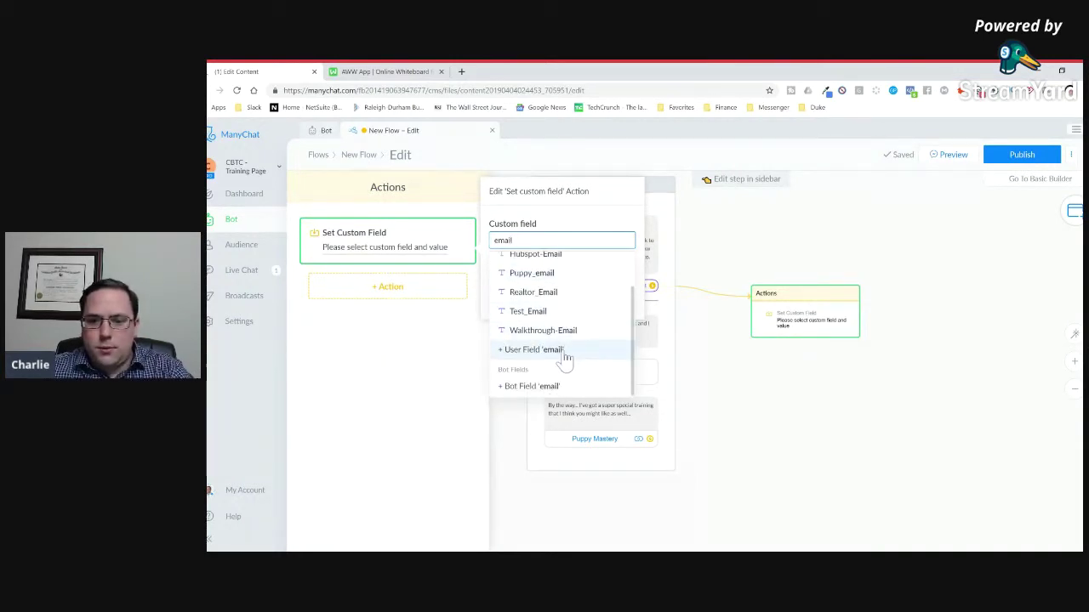
{"action": "left_click", "coordinate": [559, 313]}
{"action": "left_click", "coordinate": [804, 368]}
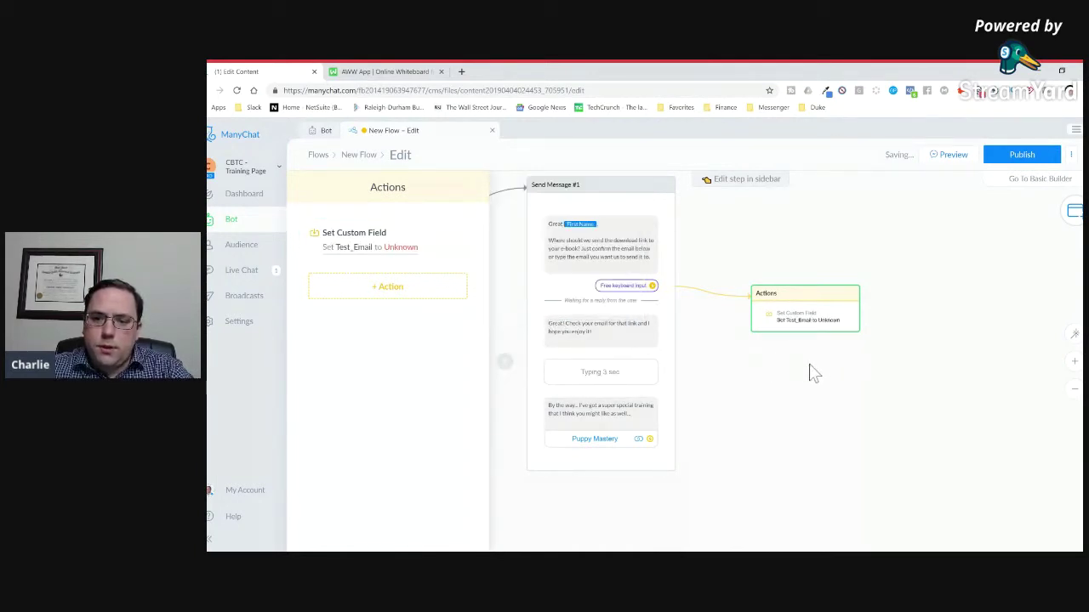
{"action": "left_click", "coordinate": [741, 267]}
- Remove the Set Custom Field action and delete its Actions step from the flow
{"action": "left_click", "coordinate": [783, 315]}
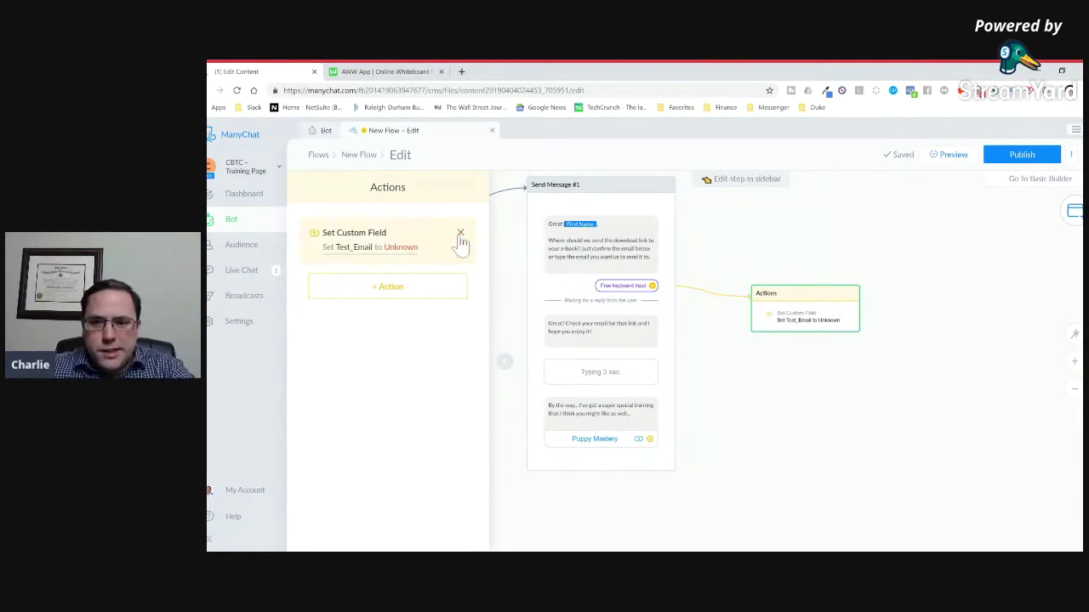
{"action": "left_click", "coordinate": [459, 232]}
{"action": "left_click", "coordinate": [725, 180]}
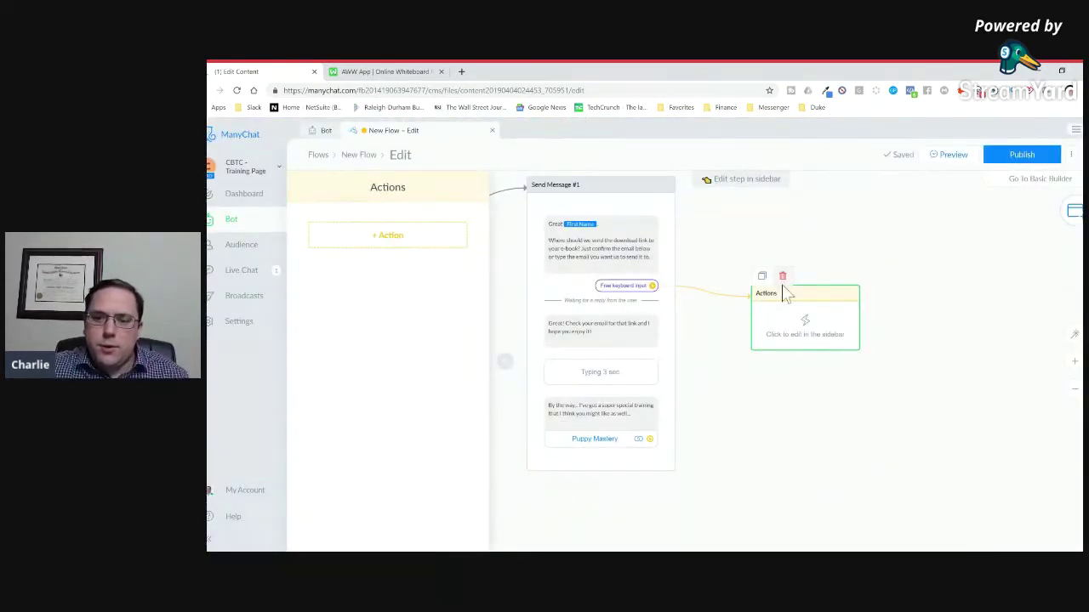
{"action": "left_click", "coordinate": [783, 274]}
- Save the response of the email question in Send Message #1 to the Test_Email custom field
{"action": "left_click", "coordinate": [625, 289]}
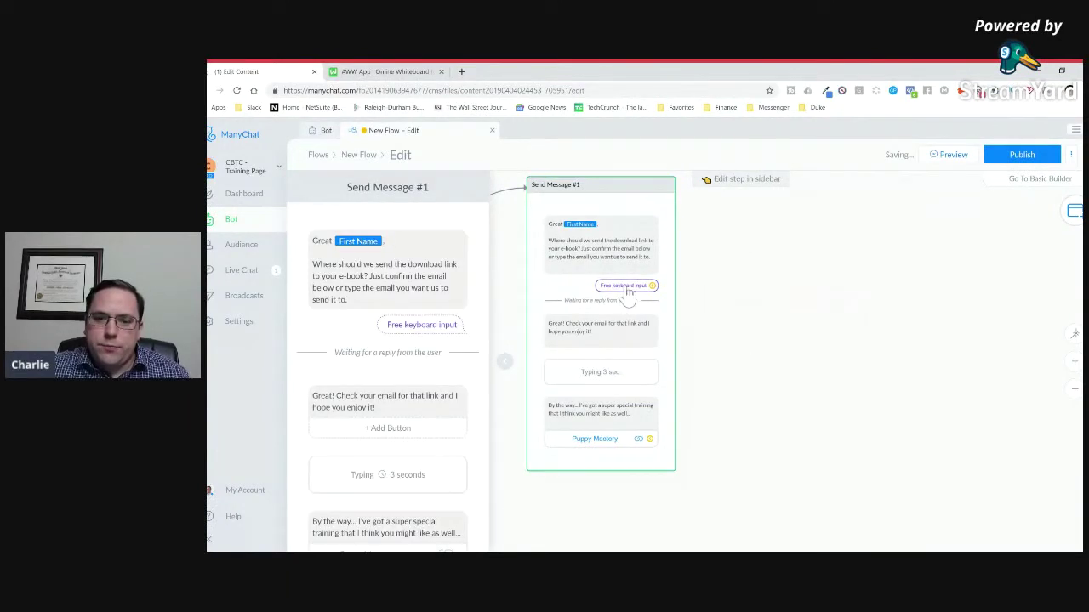
{"action": "left_click", "coordinate": [410, 332]}
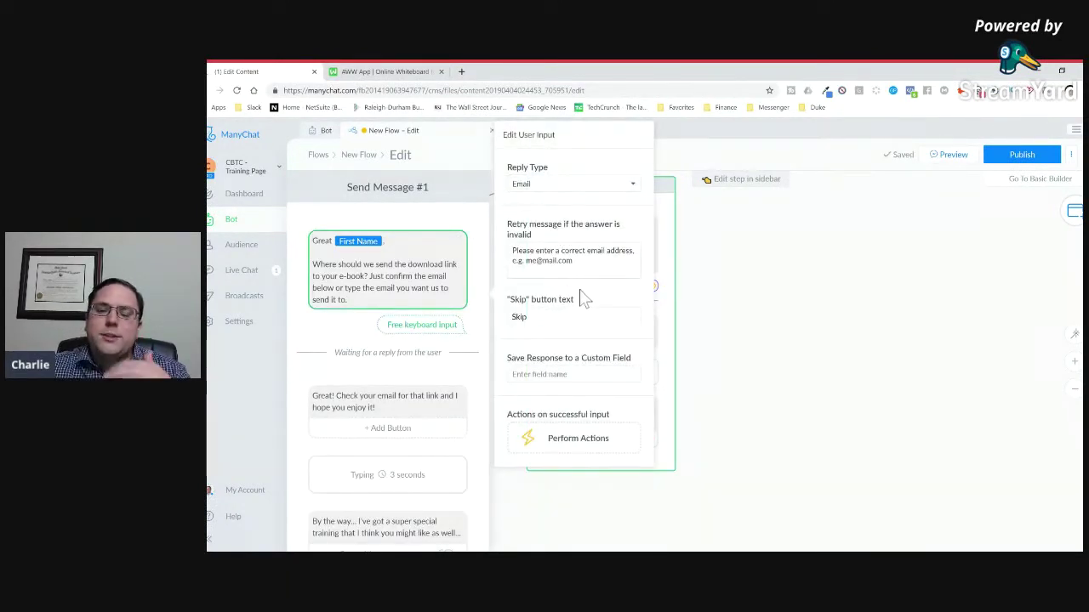
{"action": "left_click", "coordinate": [569, 376]}
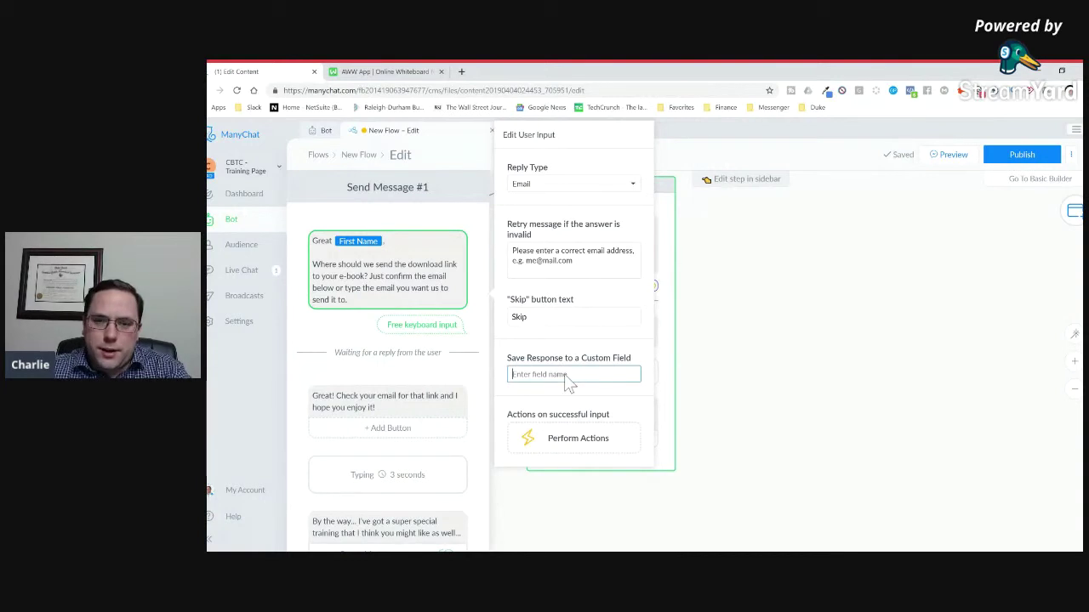
{"action": "type", "text": "email"}
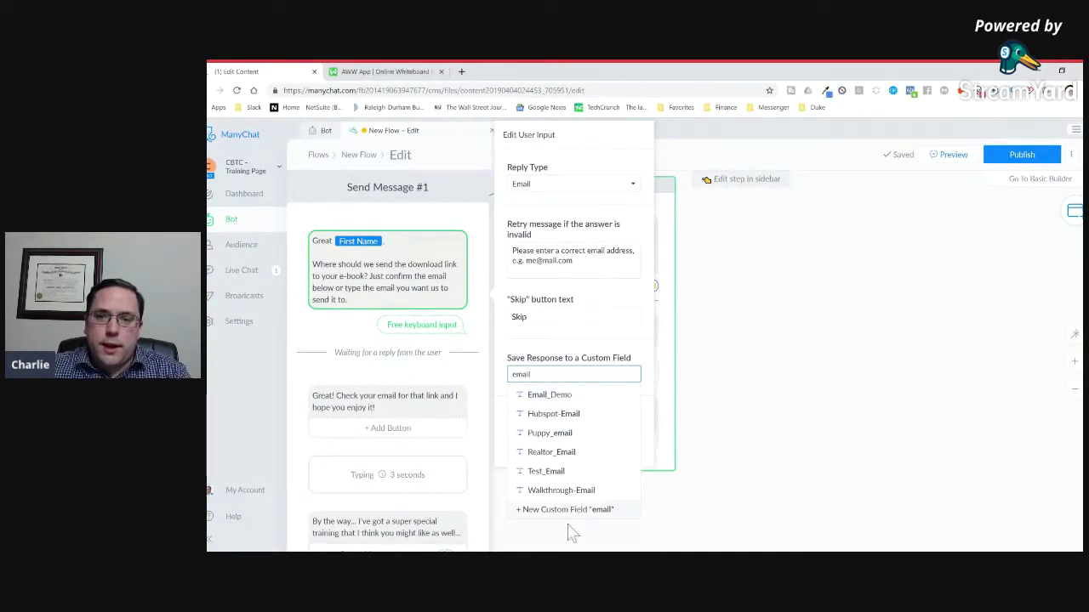
{"action": "left_click", "coordinate": [560, 475]}
{"action": "left_click", "coordinate": [733, 398]}
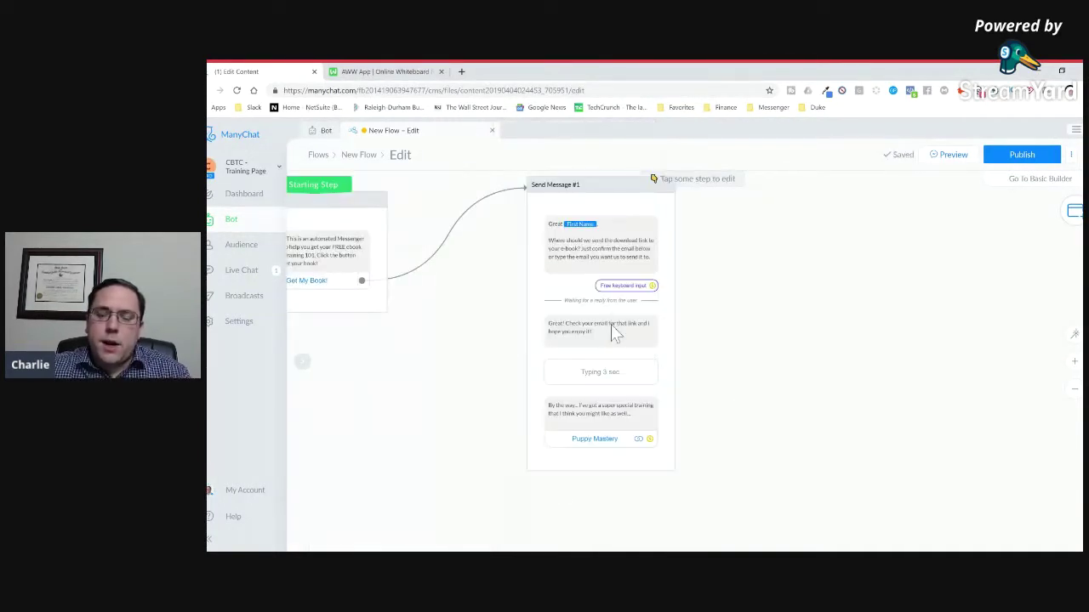